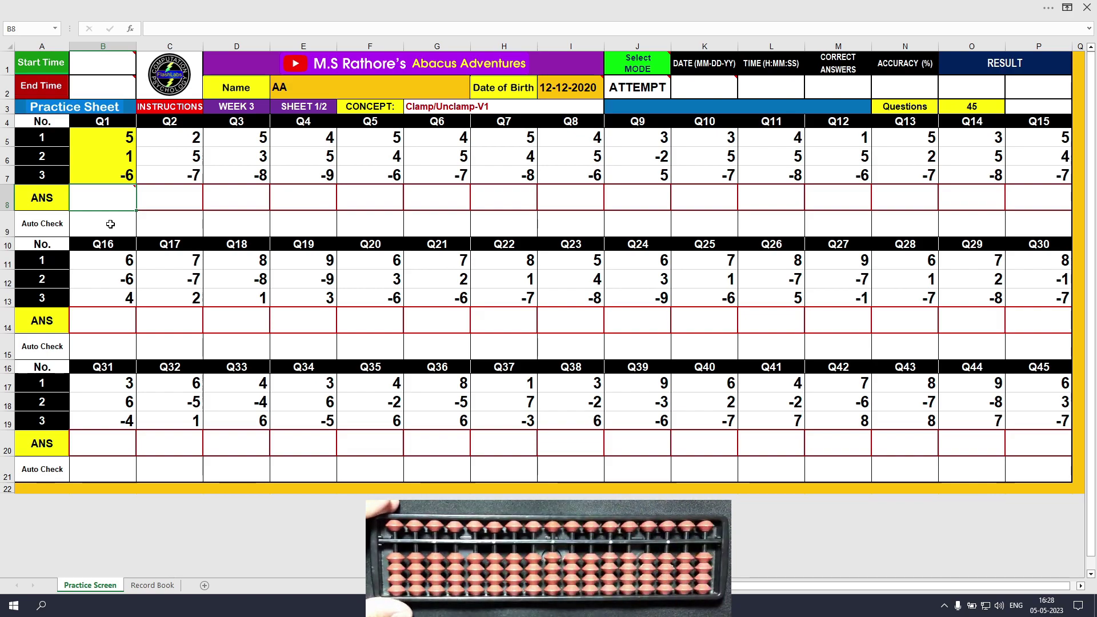
- Answer questions Q1 through Q4 of the practice sheet with 0 in each answer cell
text(0)
key(Tab)
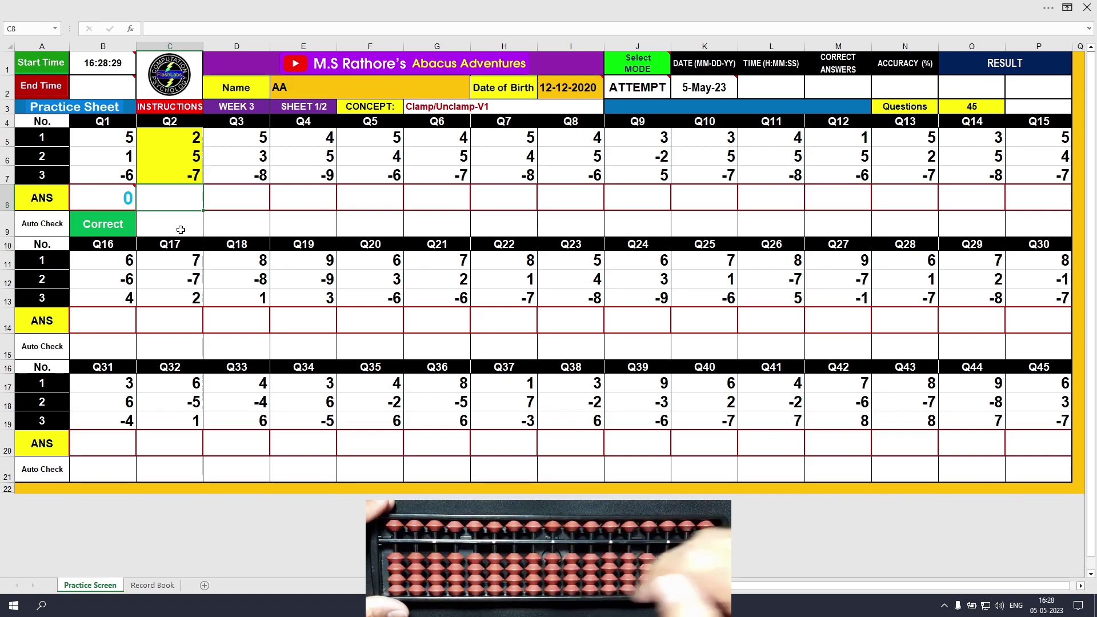
text(0)
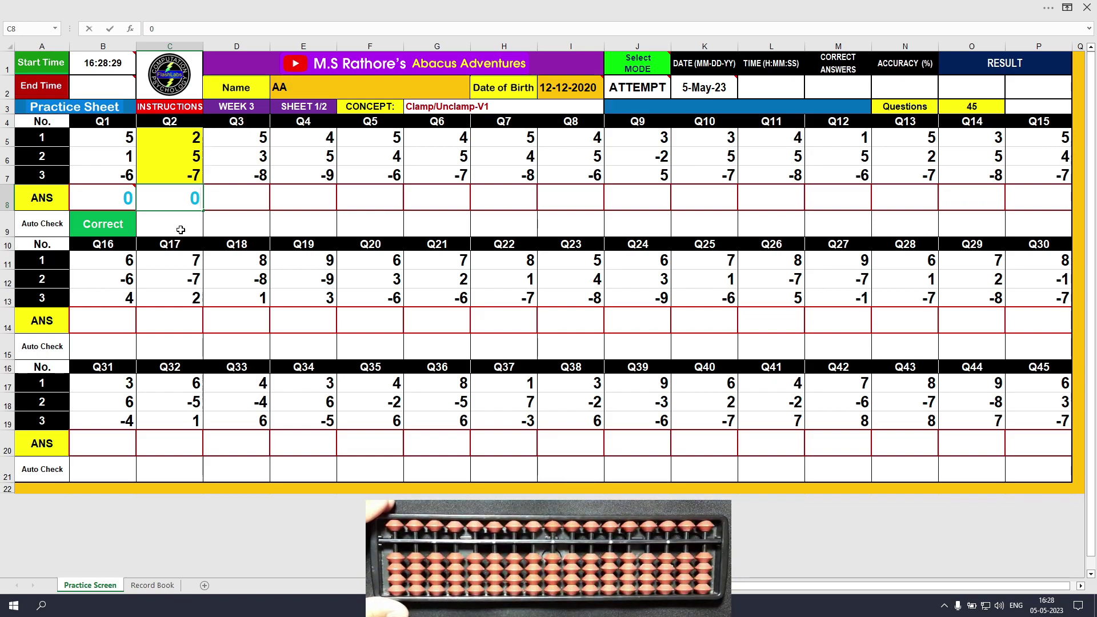
key(Tab)
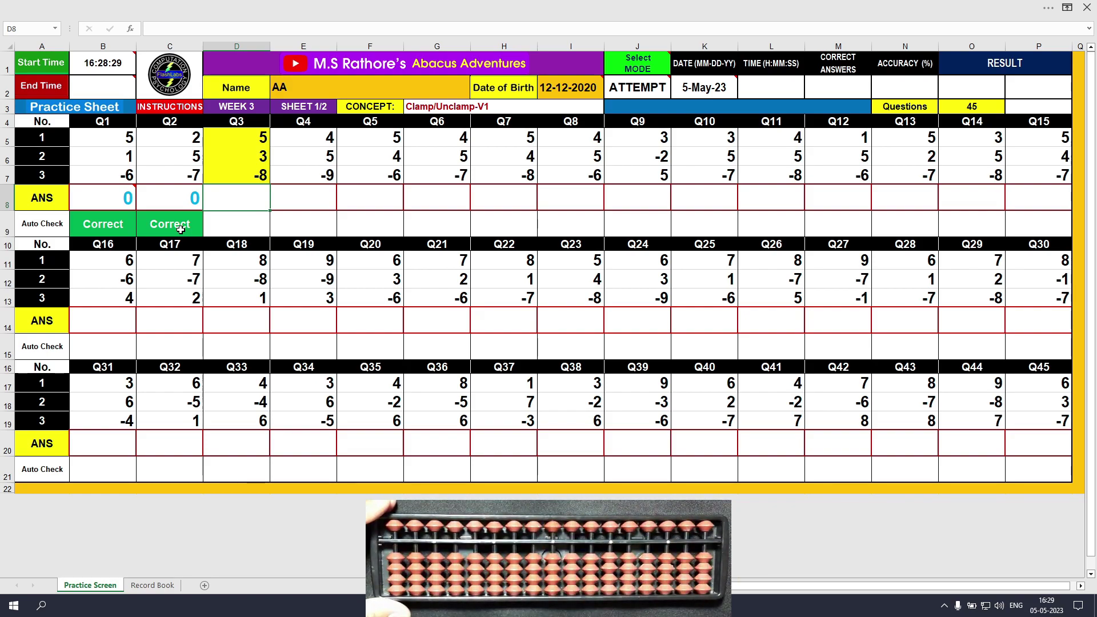
text(0)
key(Tab)
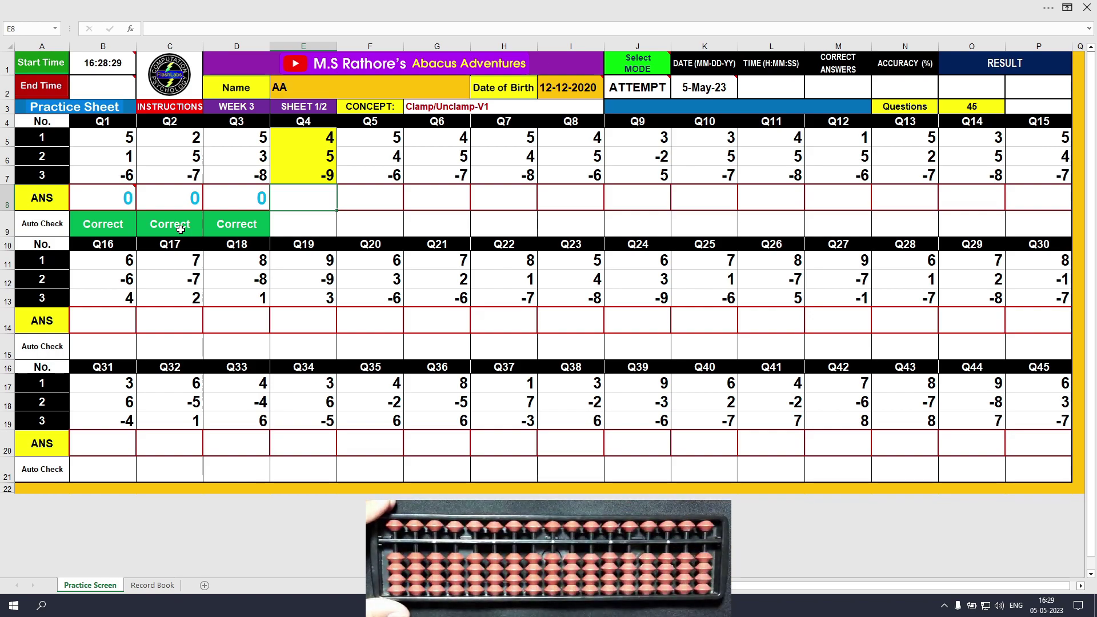
text(0)
key(Tab)
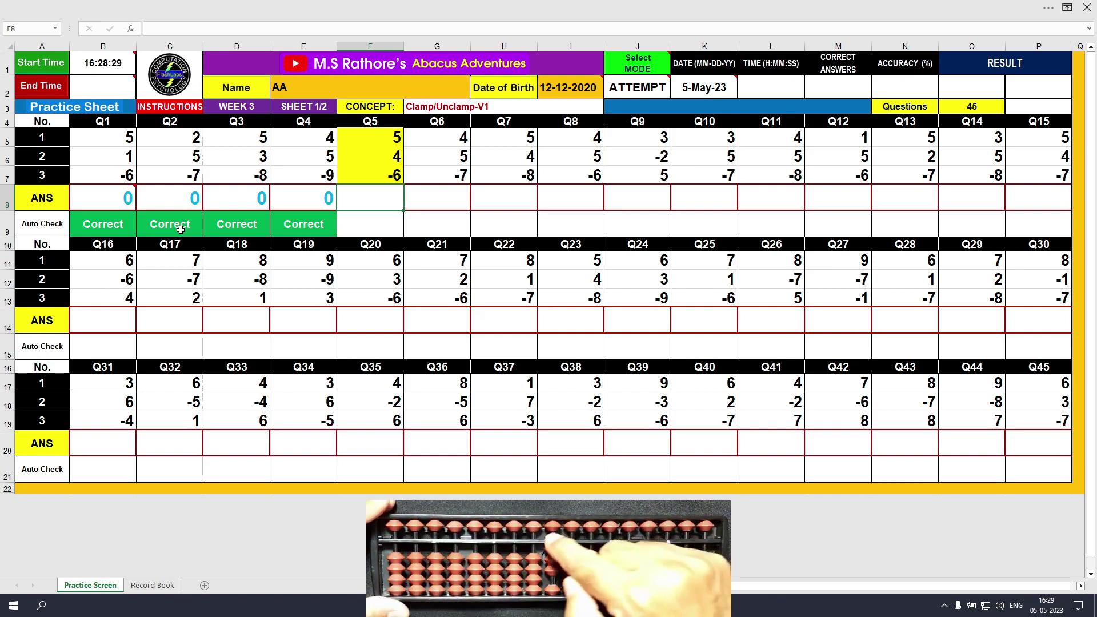
- Fill in the answers for Q5 to Q8 as 3, 2, 1 and 3
text(3)
key(Tab)
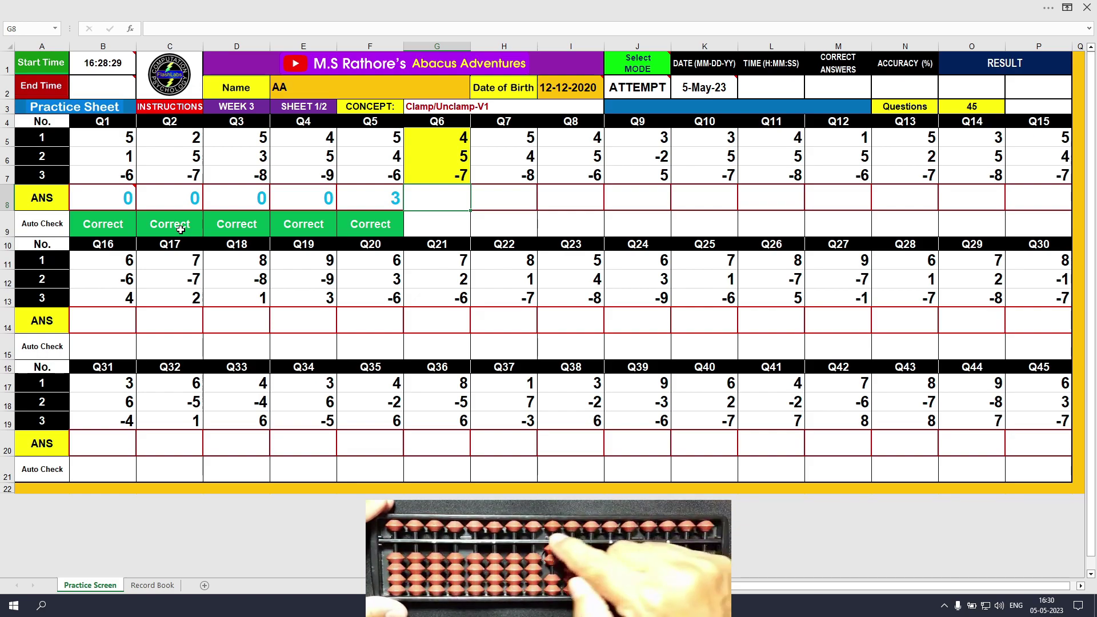
text(2)
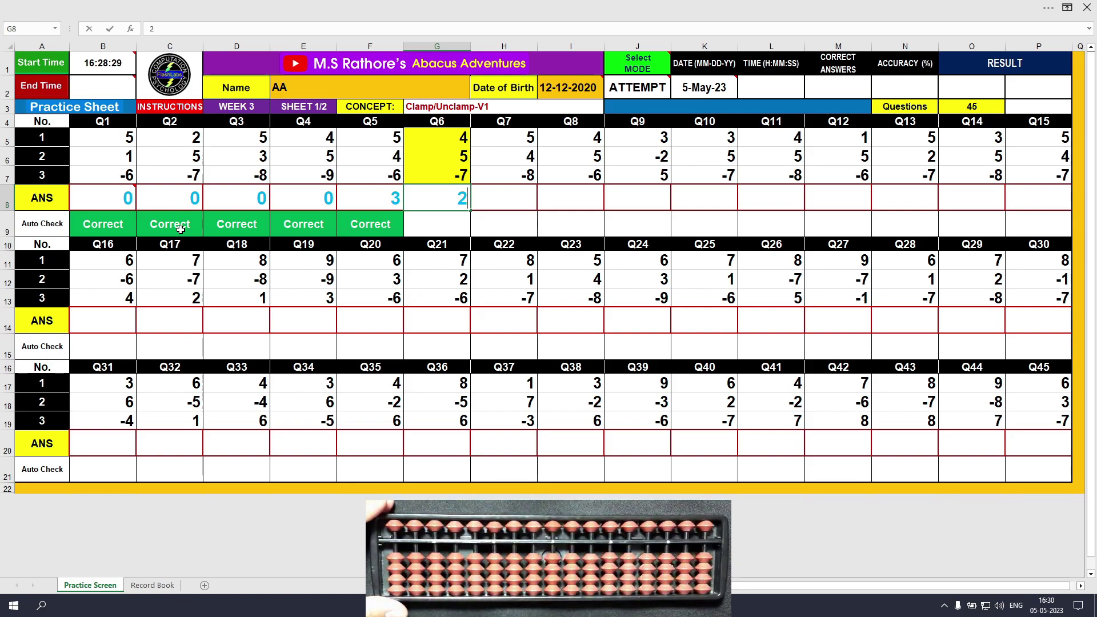
key(Tab)
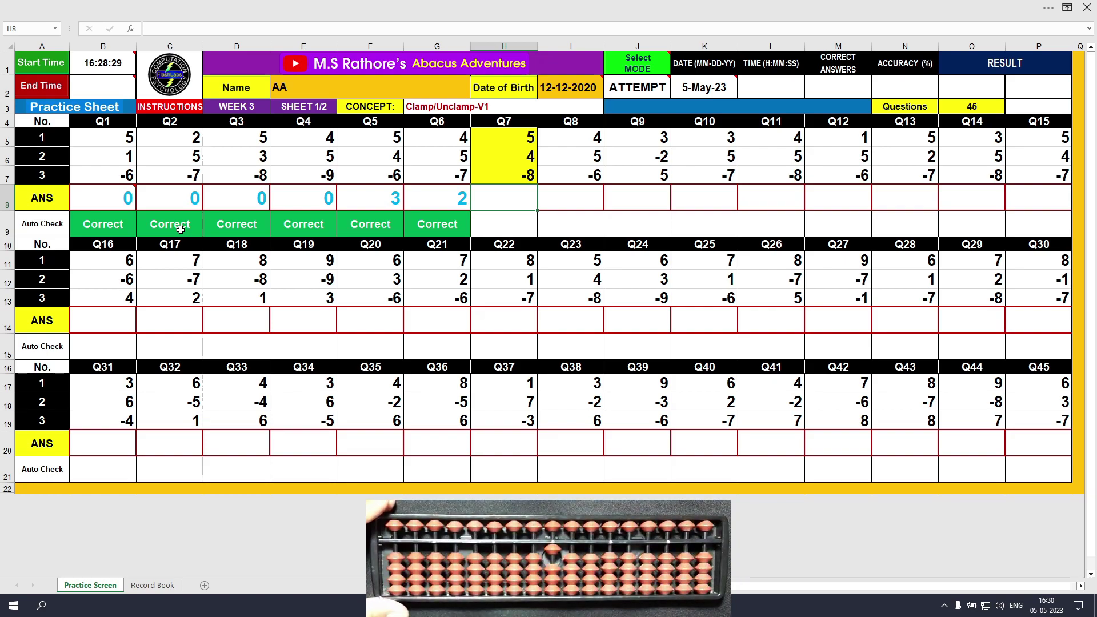
text(1)
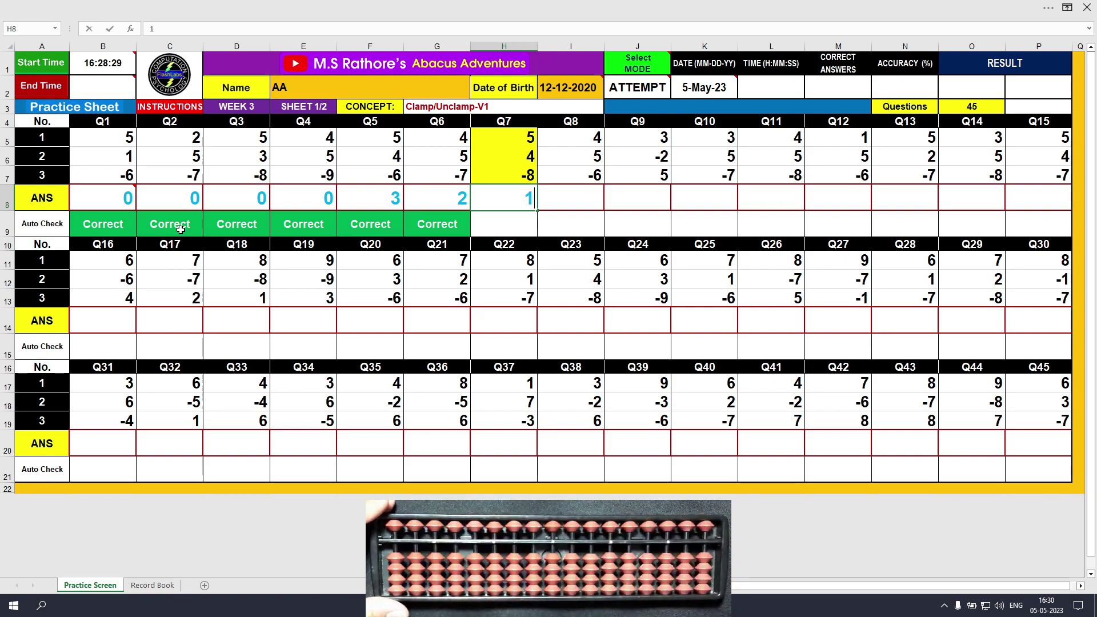
key(Tab)
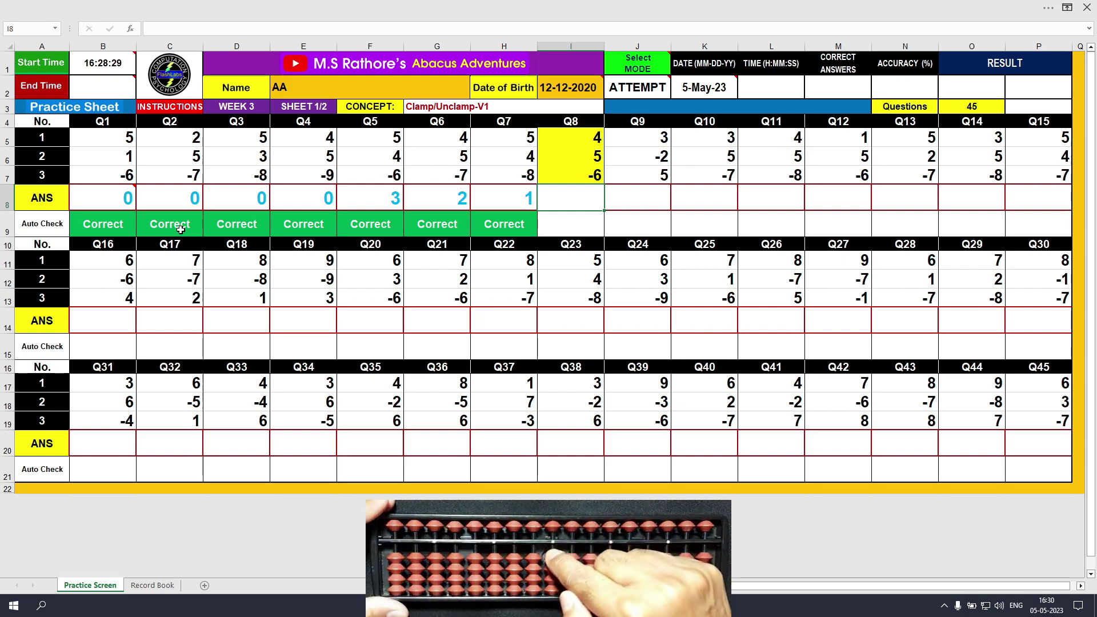
text(3)
key(Tab)
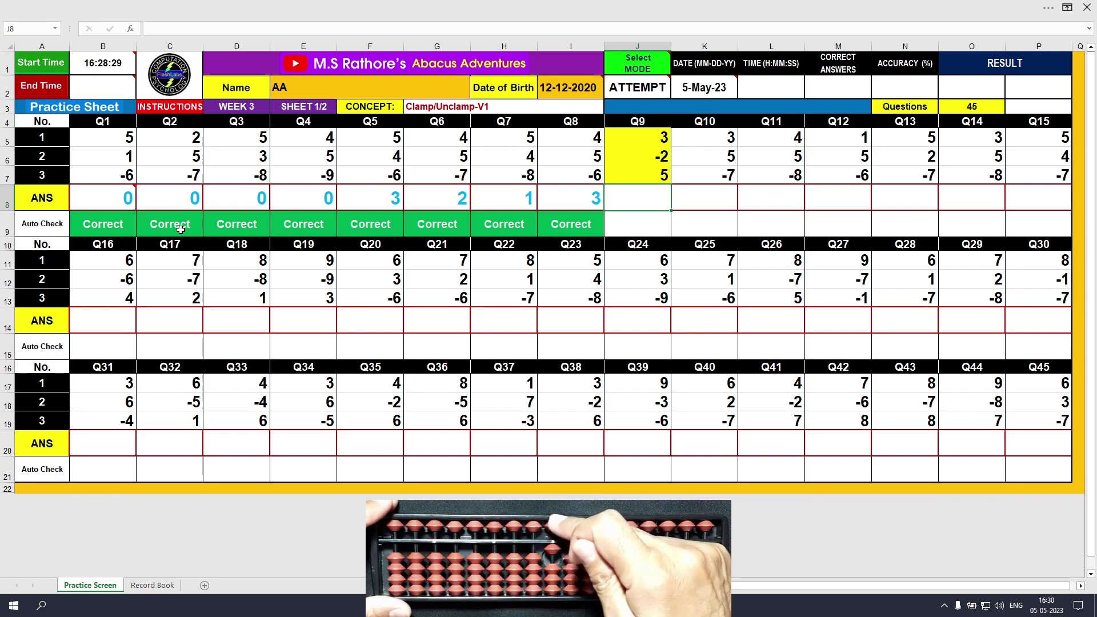
- Enter 6 as the answer to Q9 and 1 as the answer to both Q10 and Q11
text(6)
key(Tab)
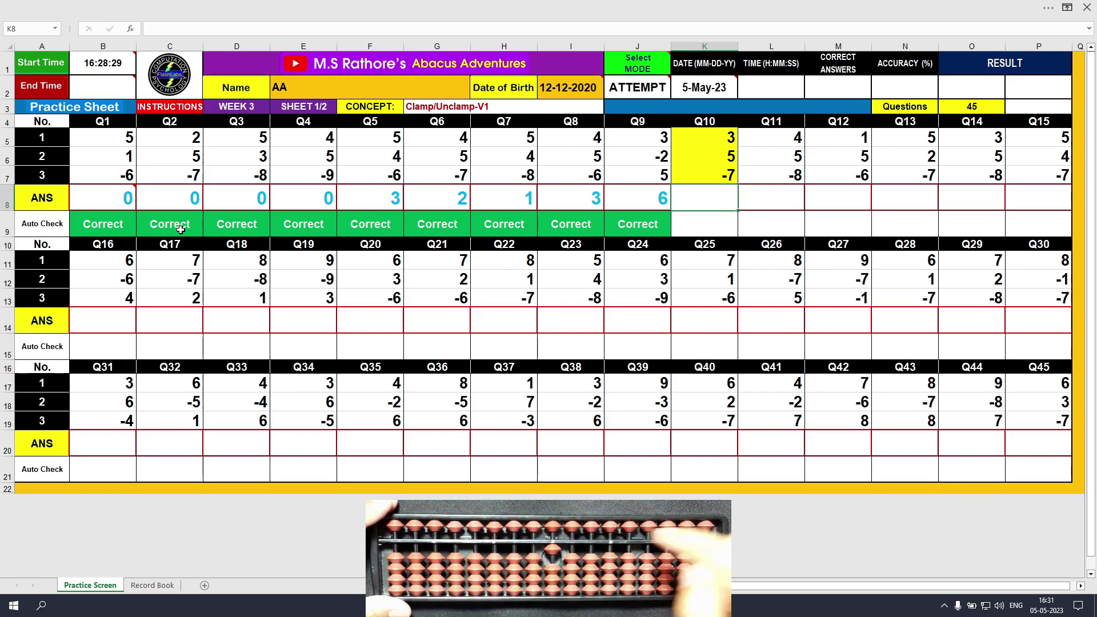
text(1)
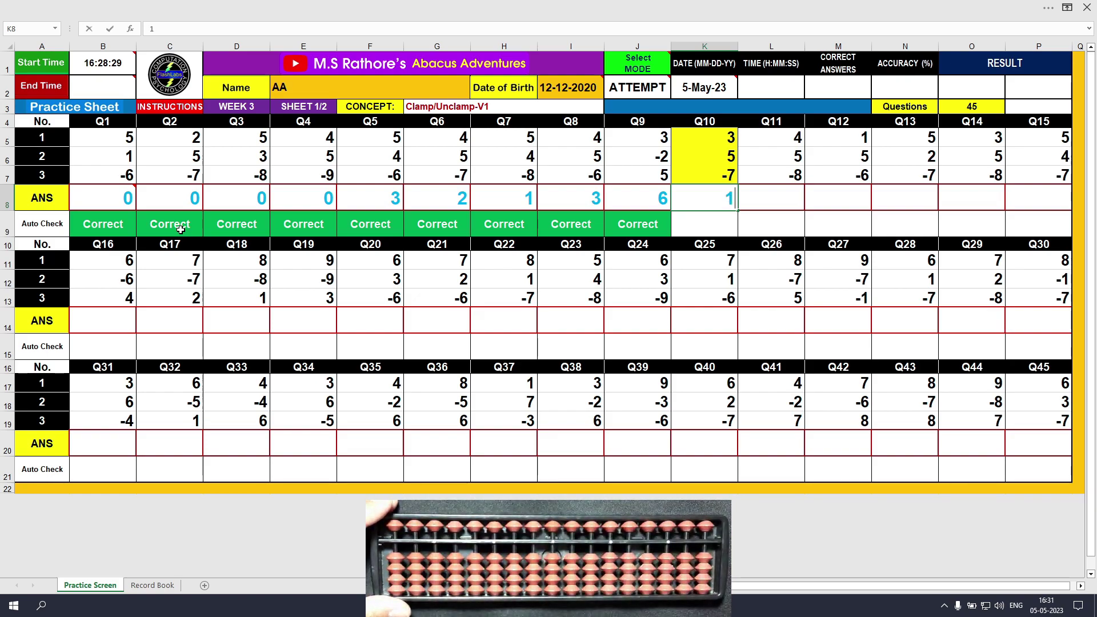
key(Tab)
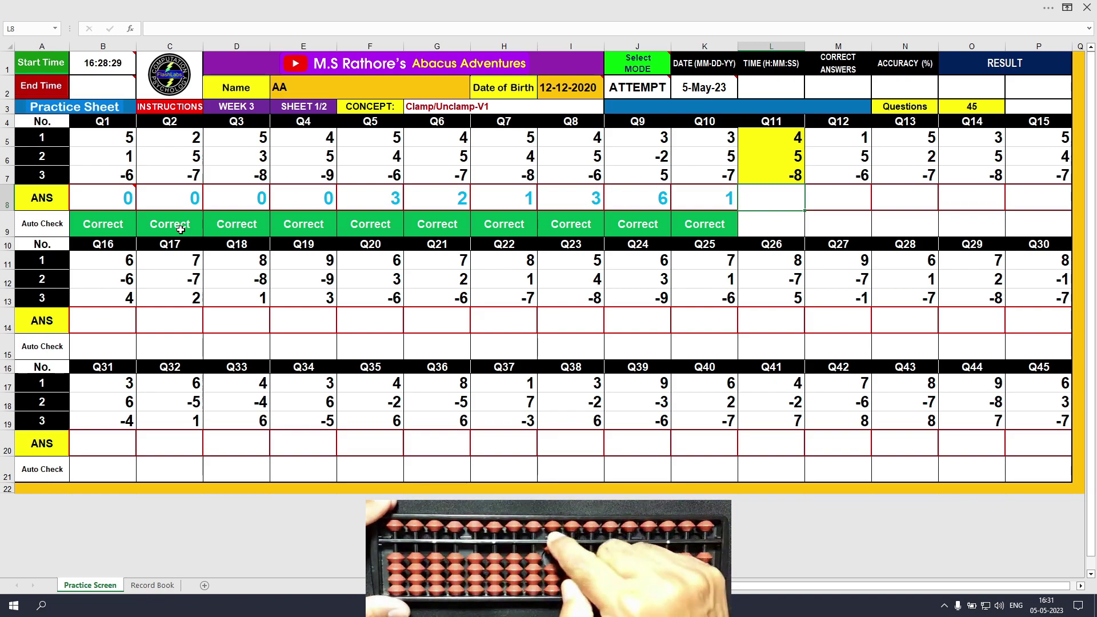
text(1)
key(Tab)
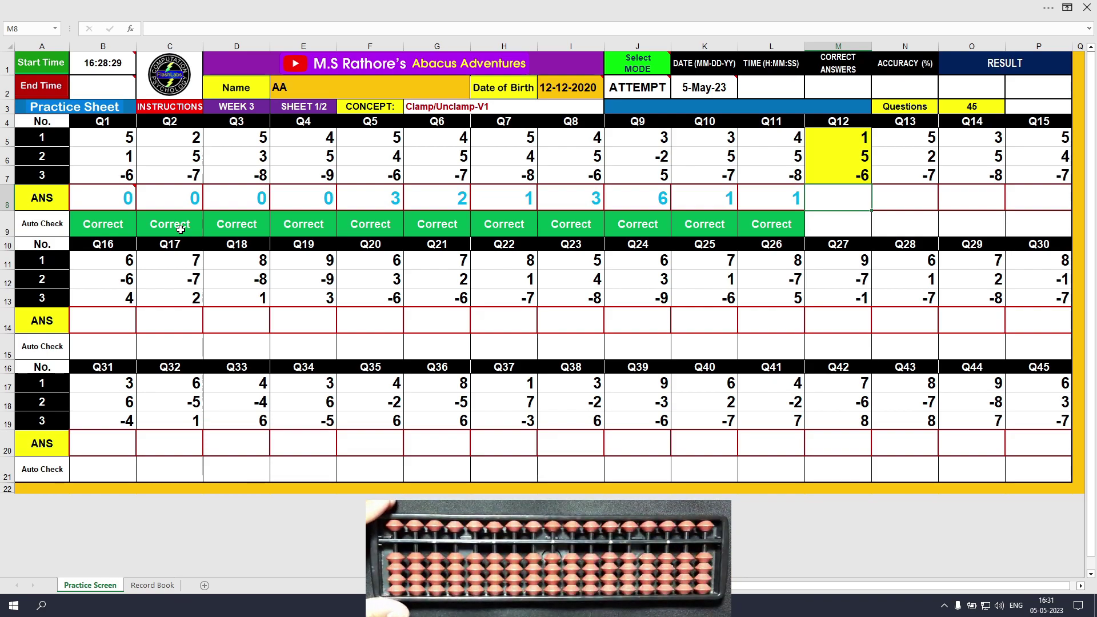
- Complete the first answer row by entering 0 for Q12, Q13 and Q14, and 2 for Q15
text(0)
key(Tab)
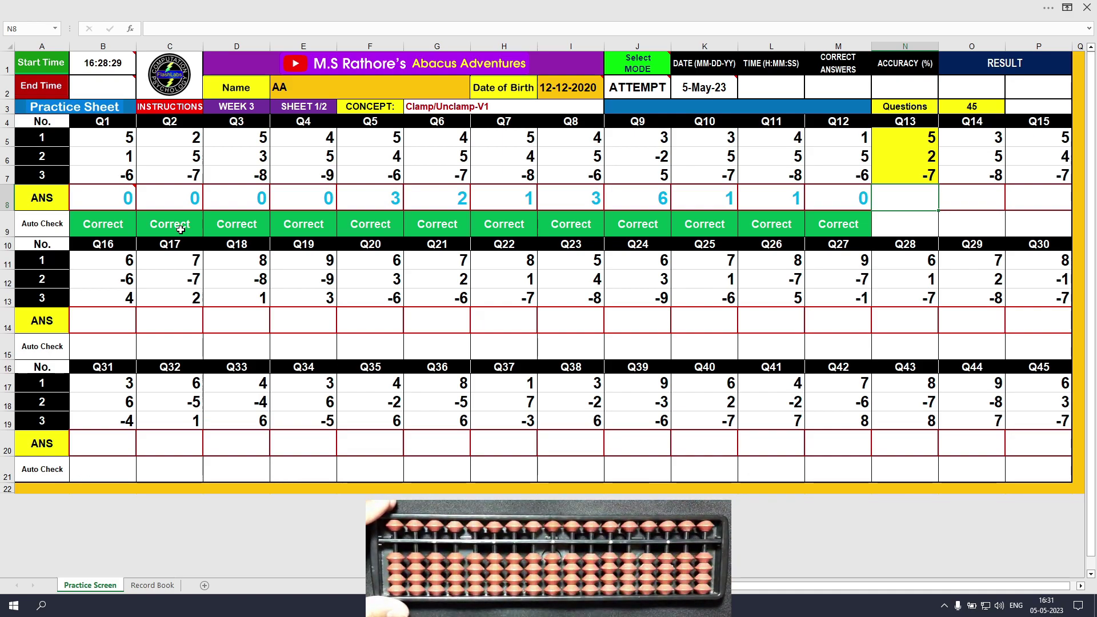
text(0)
key(Tab)
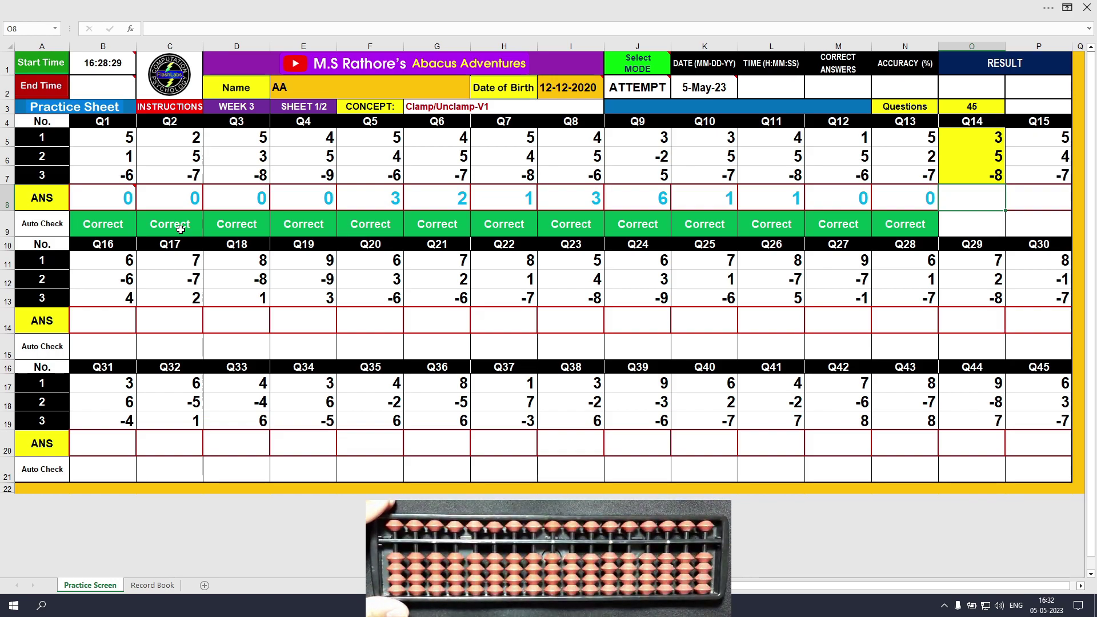
text(0)
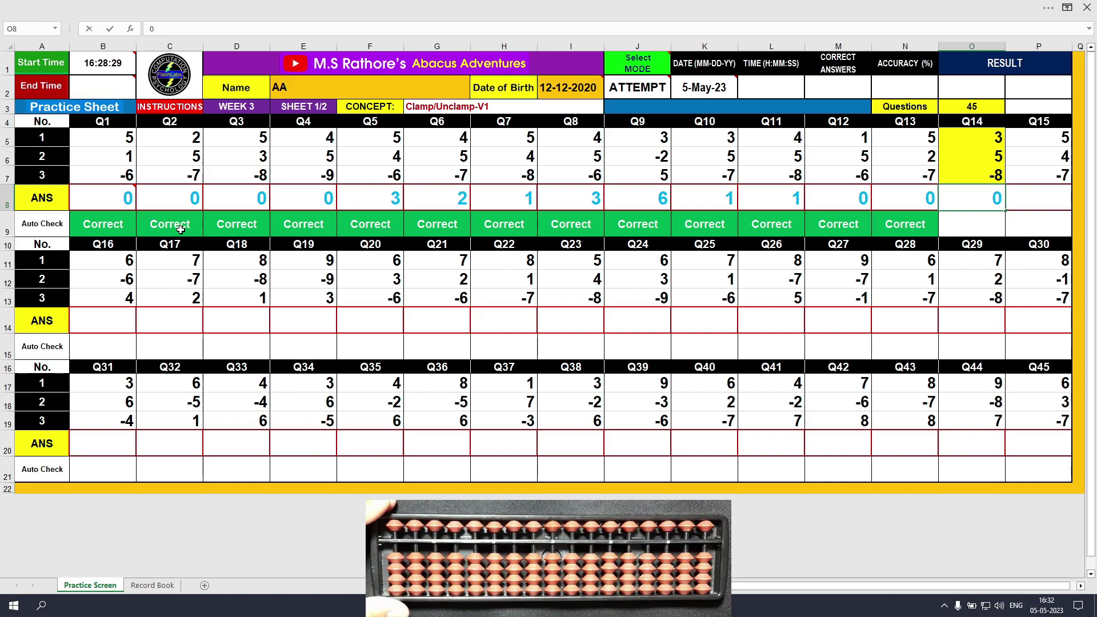
key(Tab)
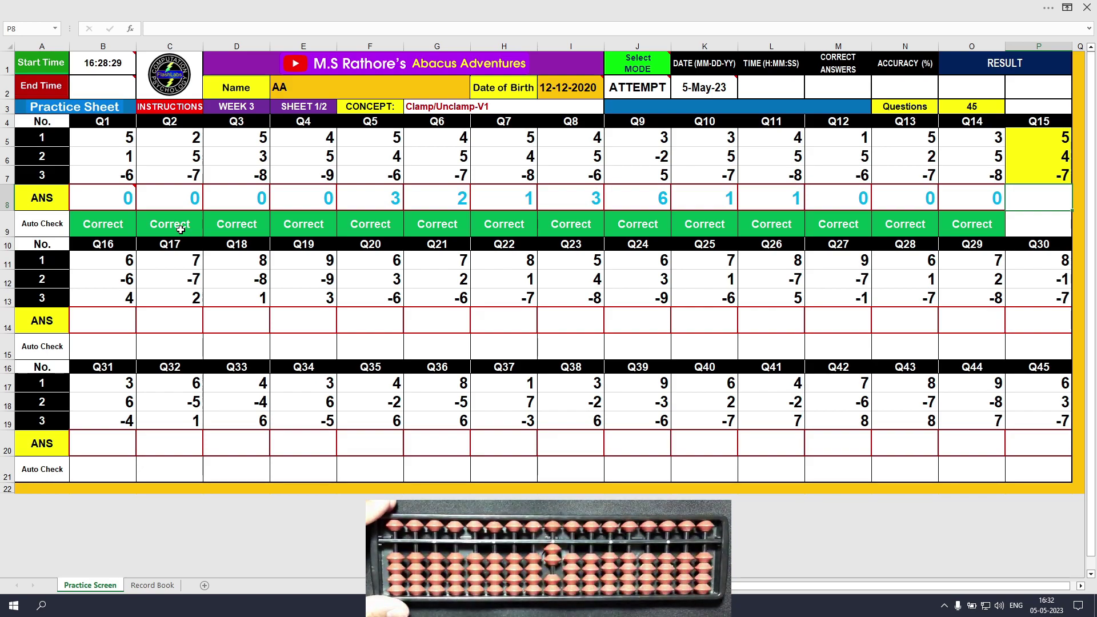
text(2)
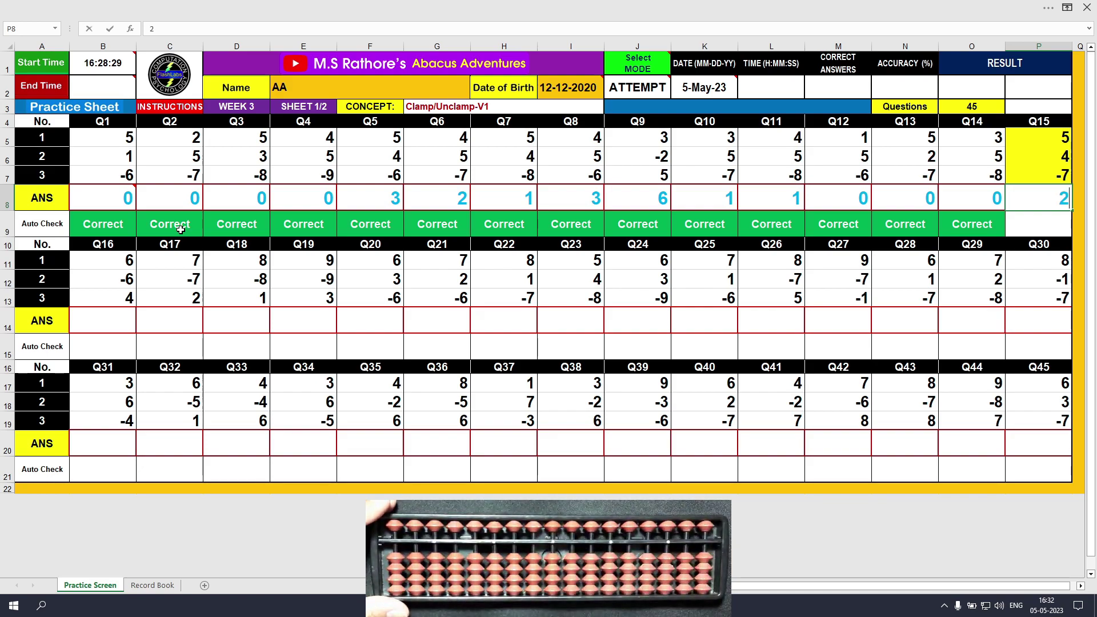
key(Return)
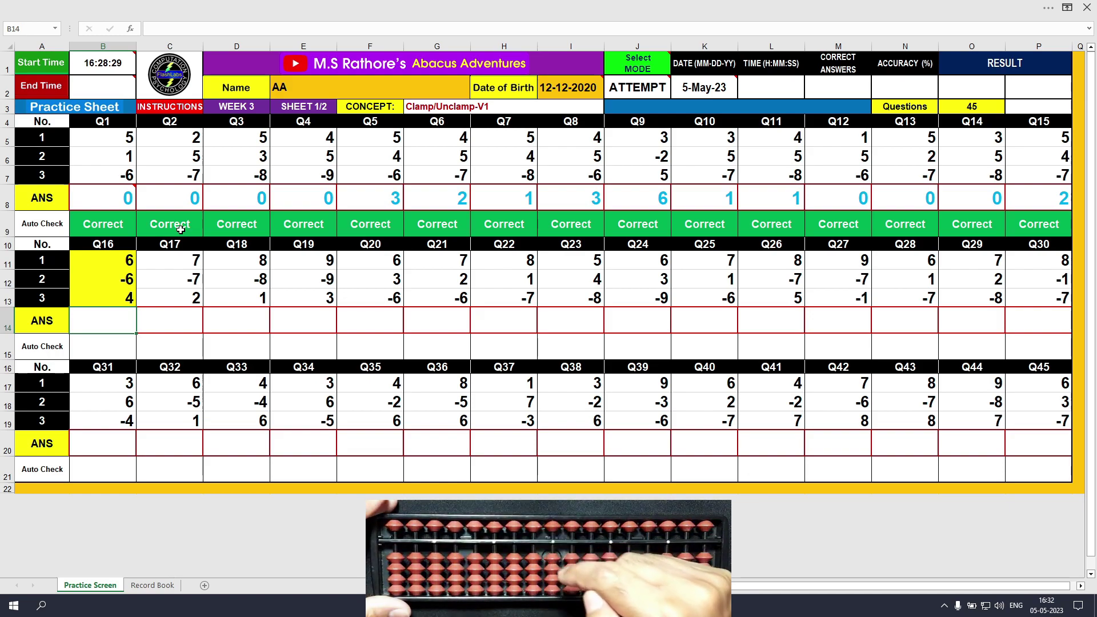
- Start the second answer row by entering 4, 2, 1 and 3 for Q16 to Q19
text(4)
key(Tab)
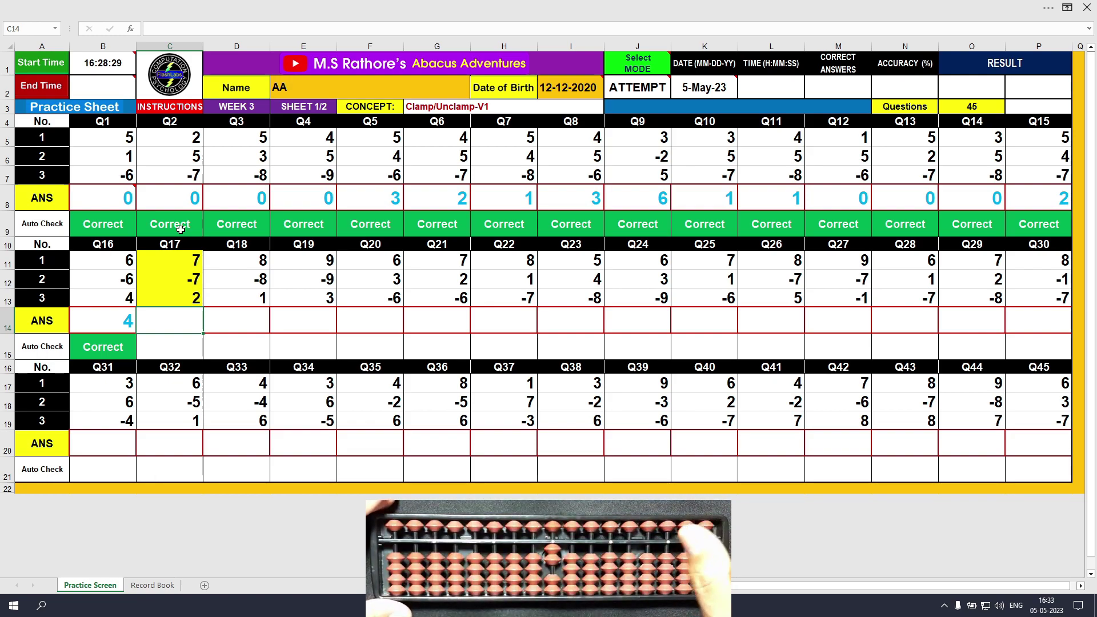
text(2)
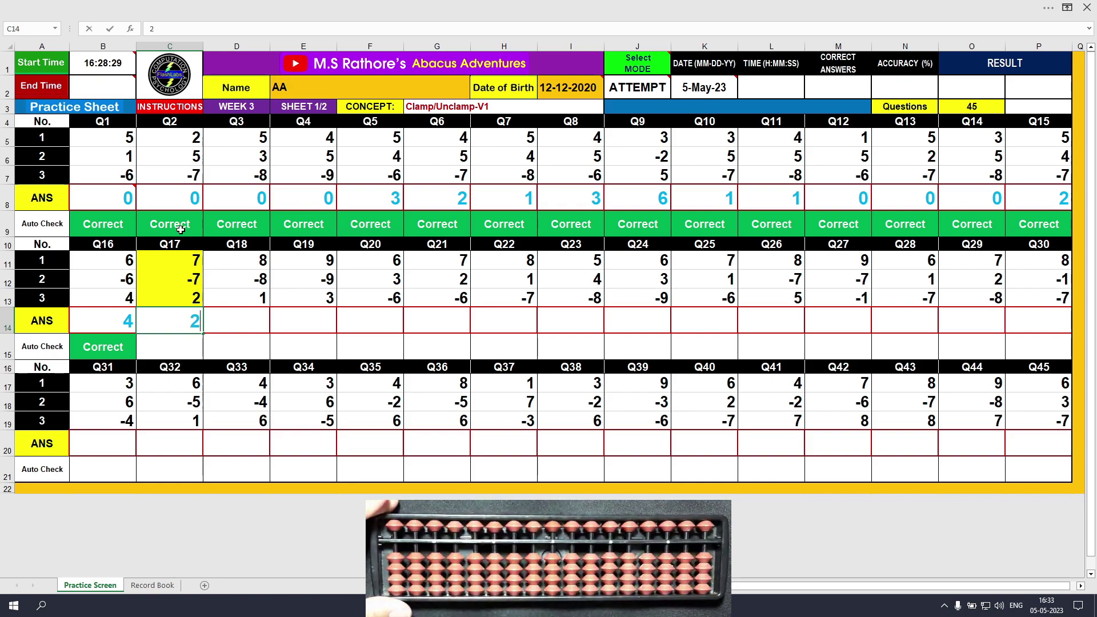
key(Tab)
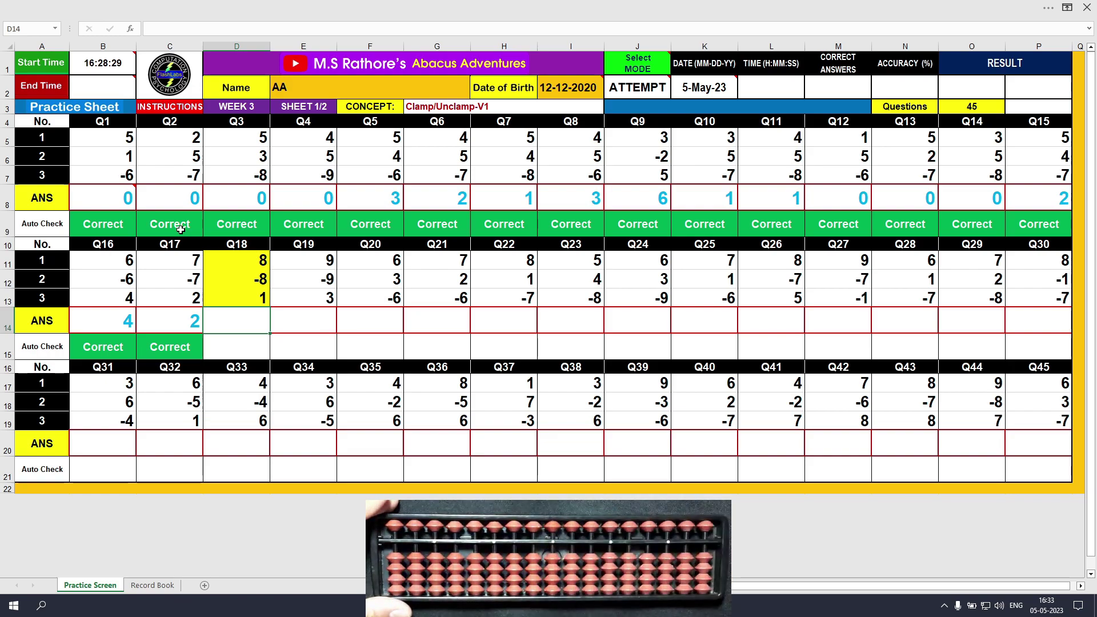
text(1)
key(Tab)
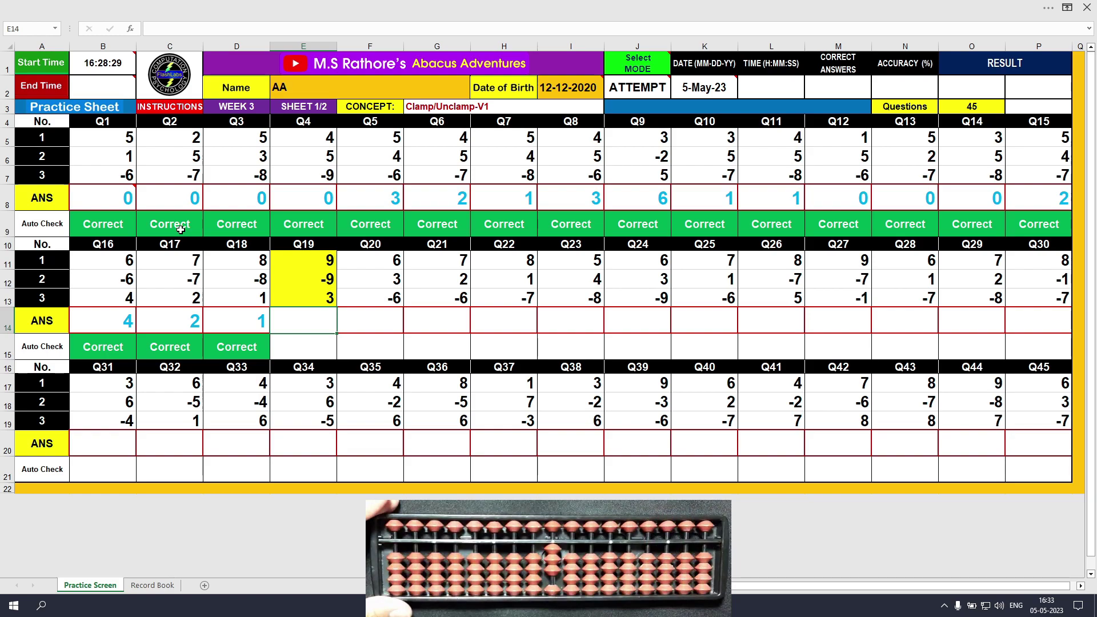
text(3)
key(Tab)
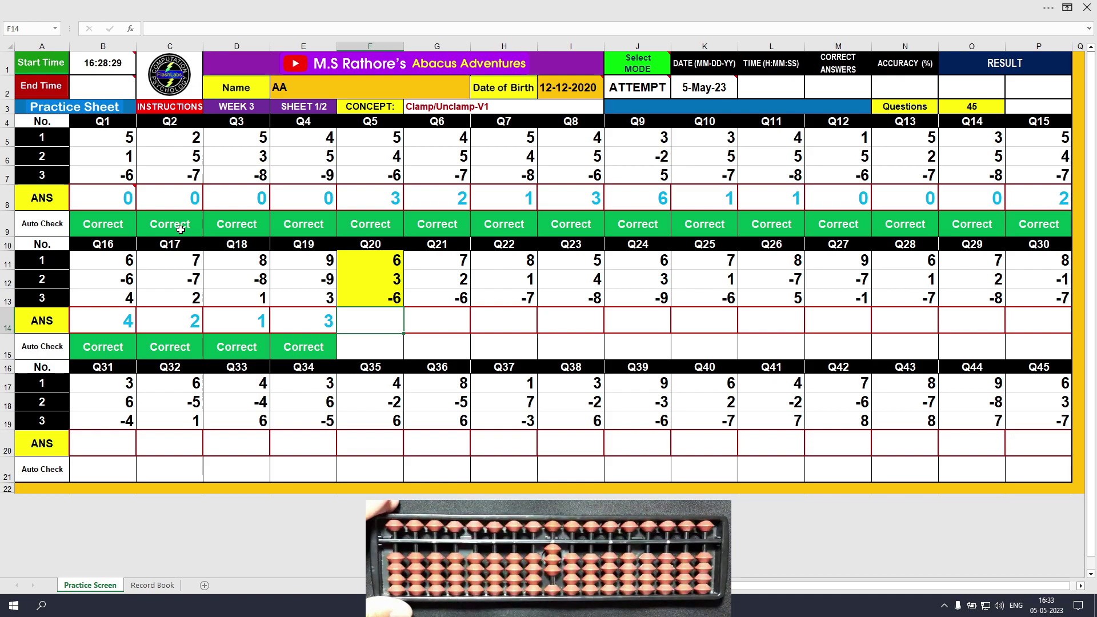
- Enter 3 as the answer to both Q20 and Q21
text(3)
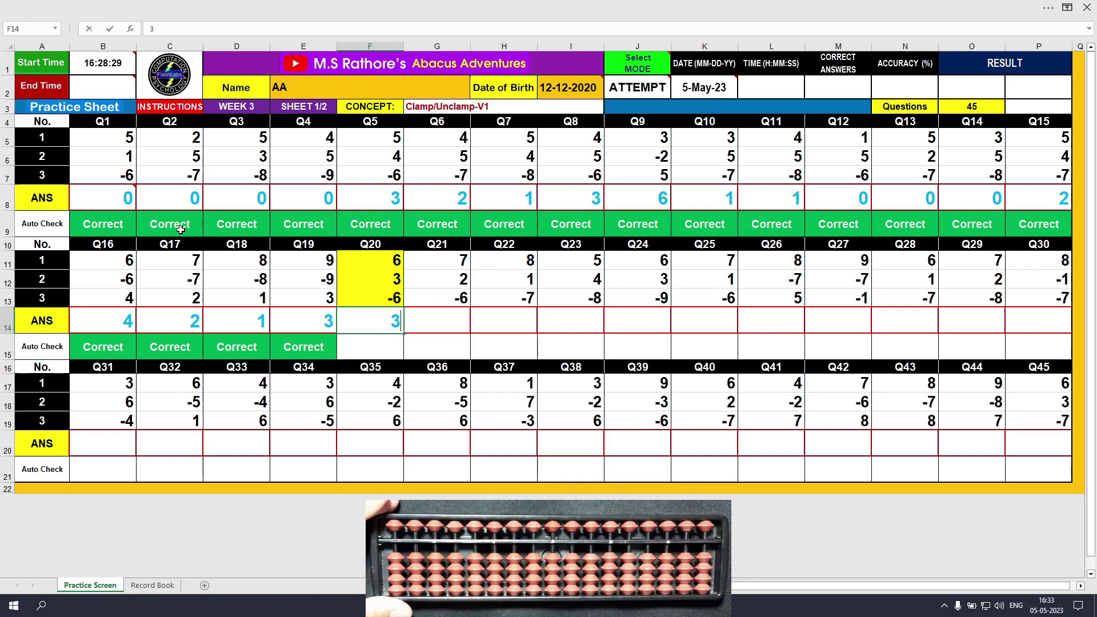
key(Tab)
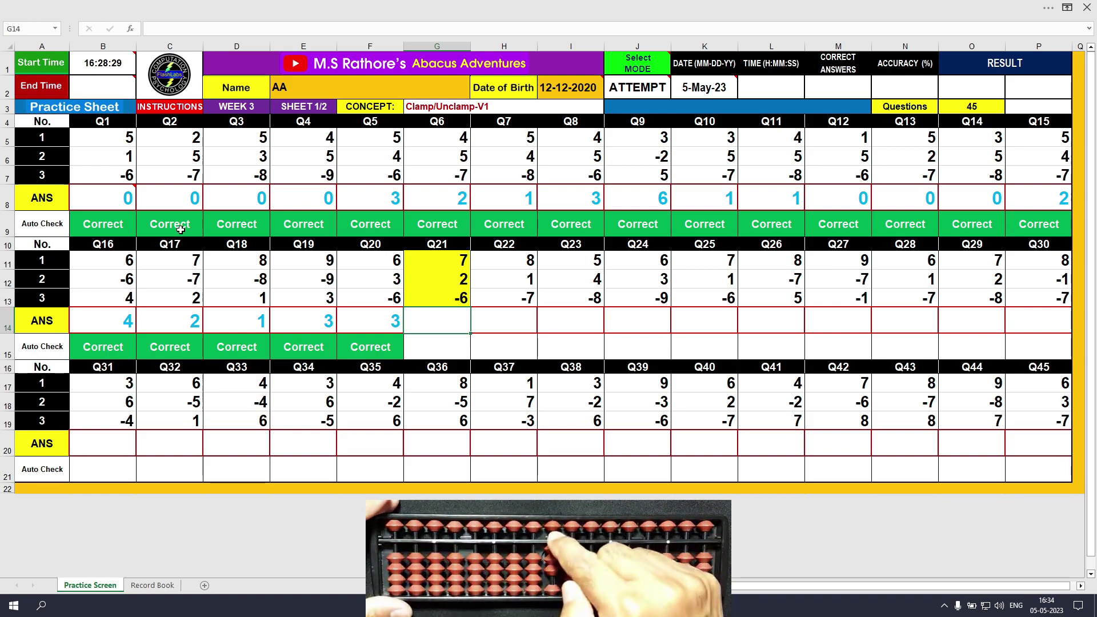
text(3)
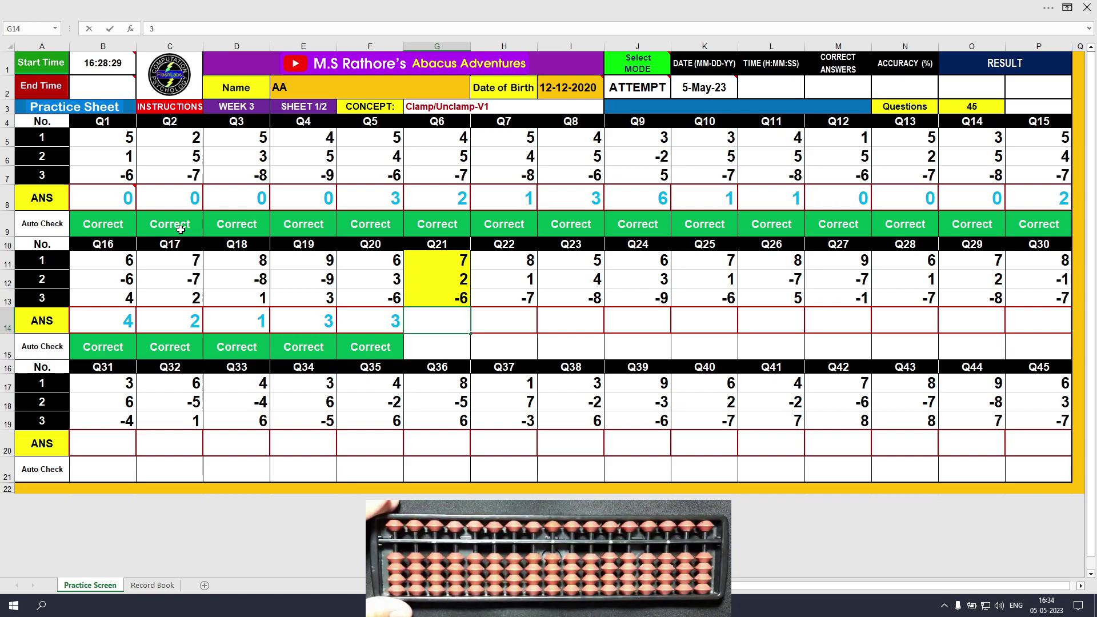
key(Tab)
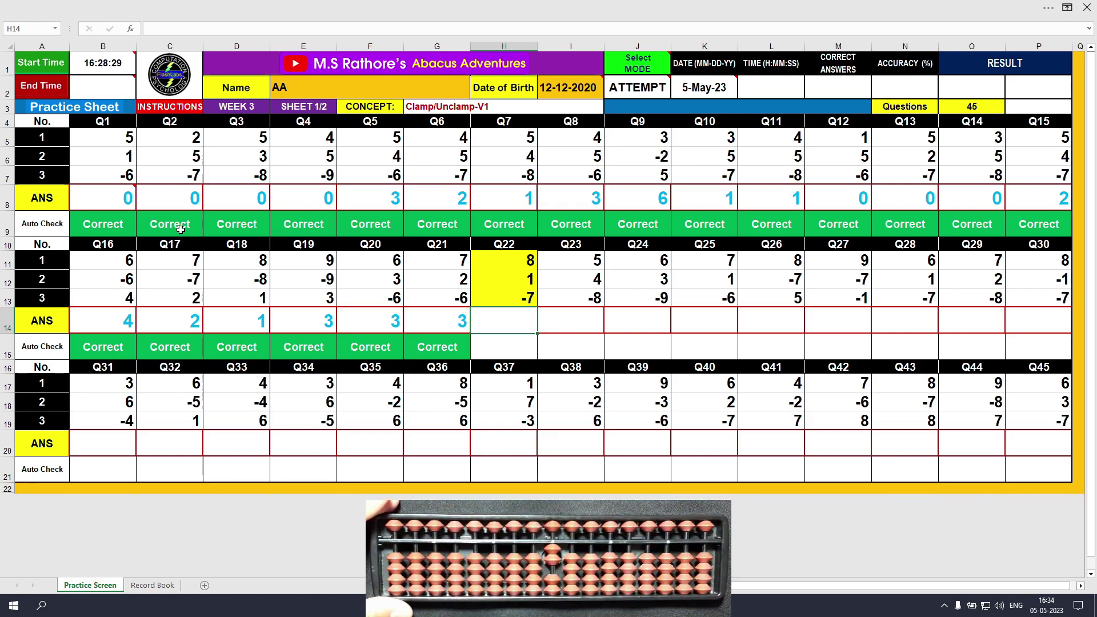
- Fill in the answers for Q22, Q23 and Q24 as 2, 1 and 0
text(2)
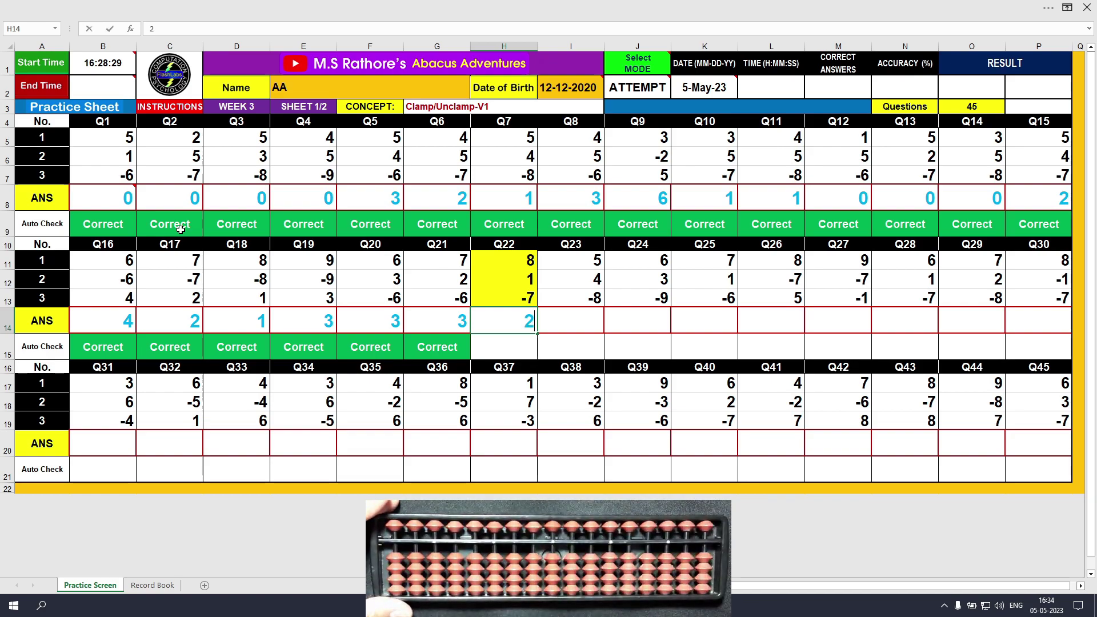
key(Tab)
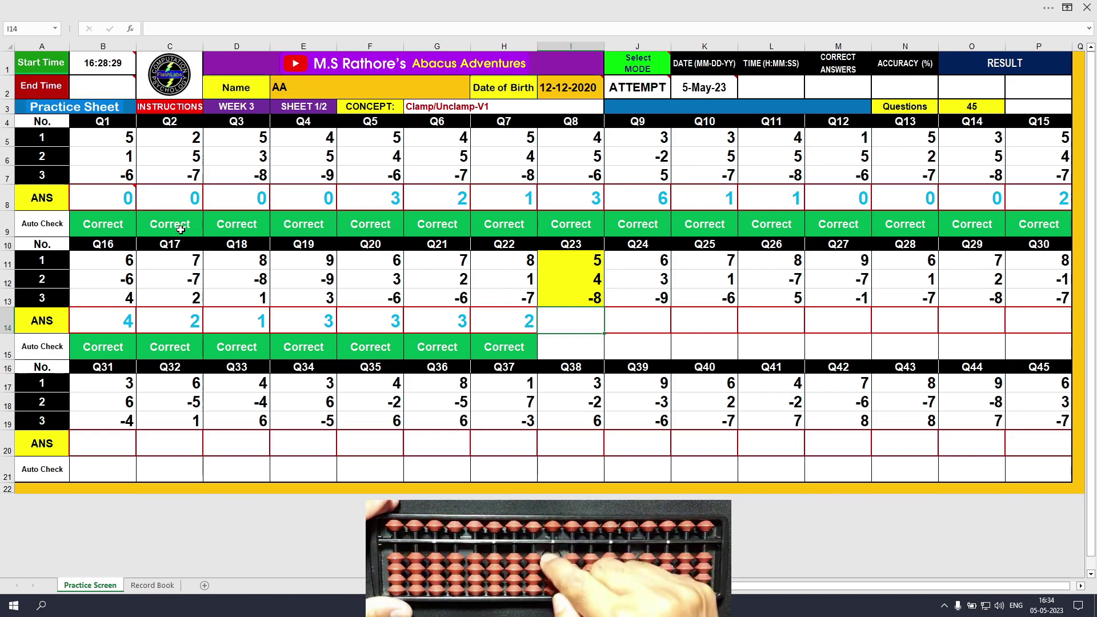
text(1)
key(Tab)
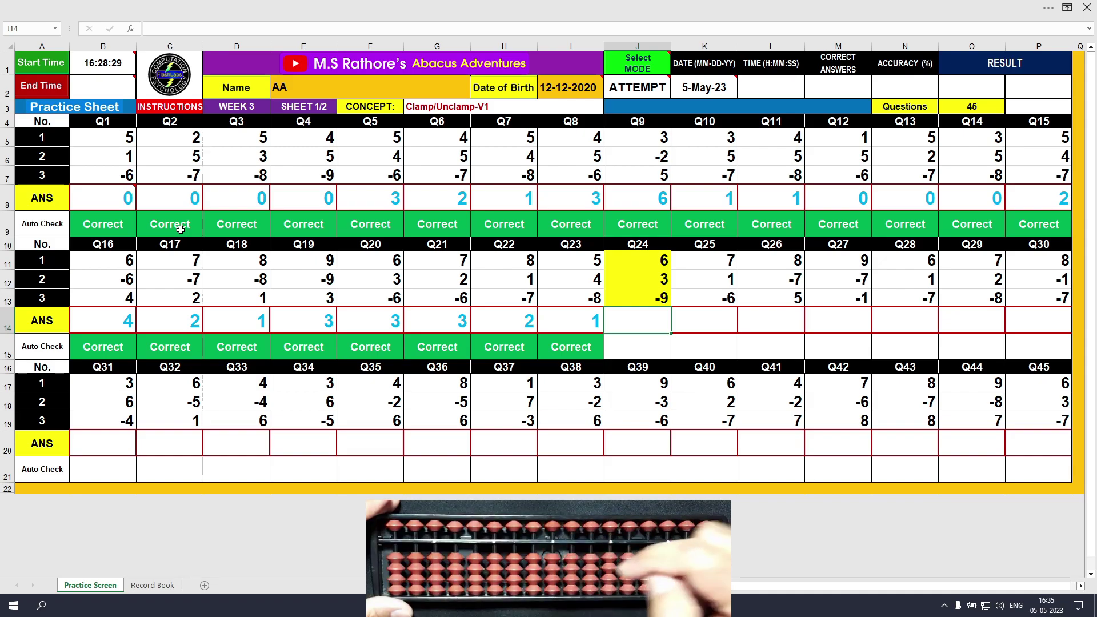
text(0)
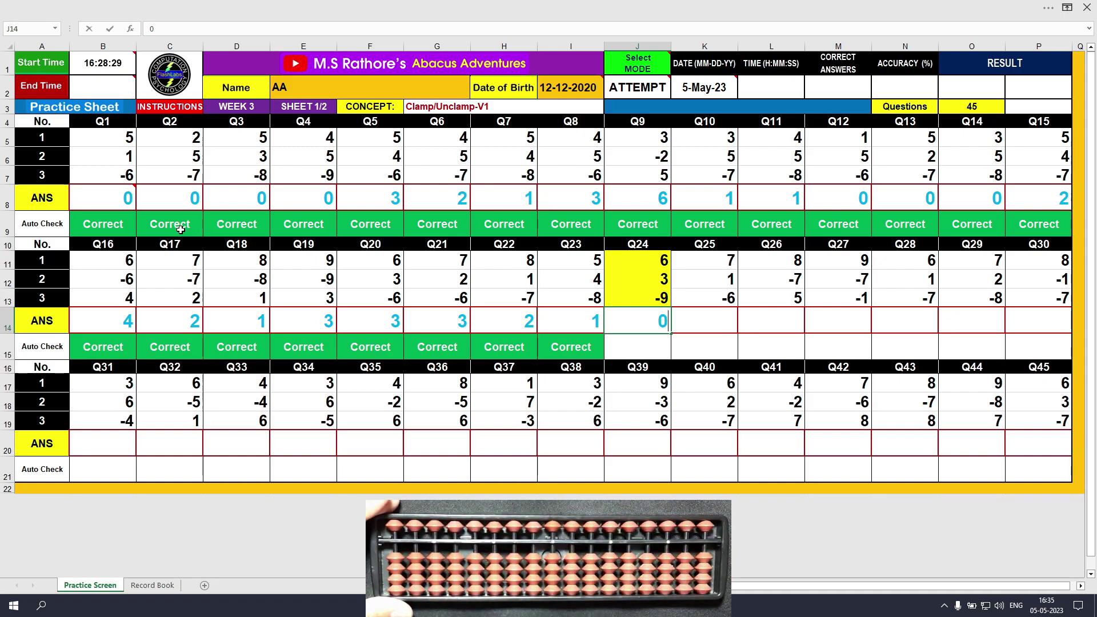
key(Tab)
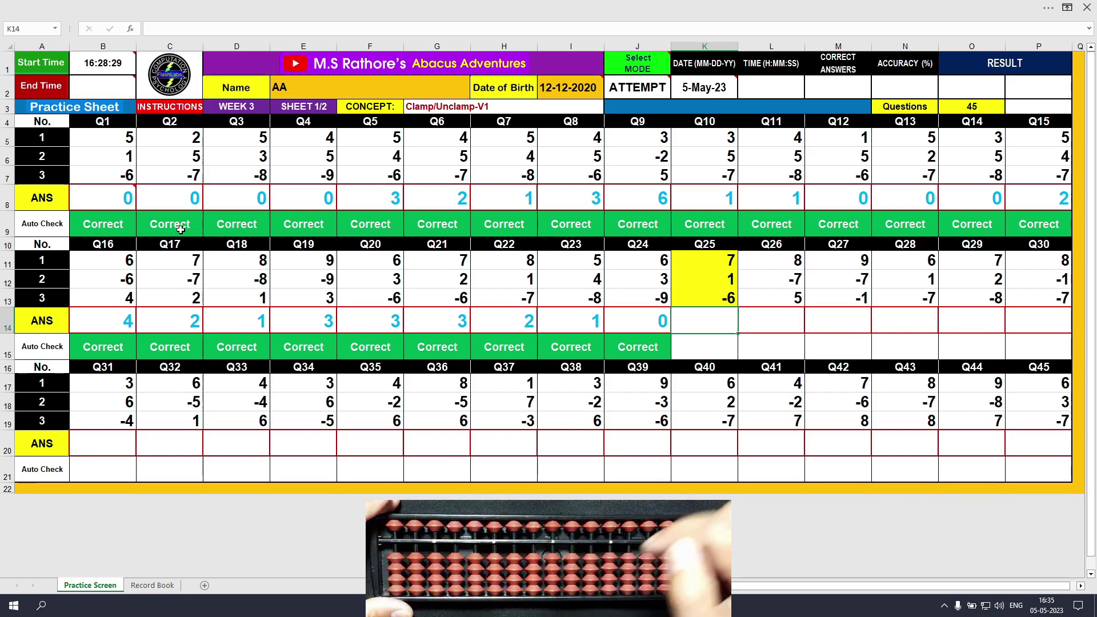
- Enter 2, 6 and 1 as the answers to Q25, Q26 and Q27
text(2)
key(Tab)
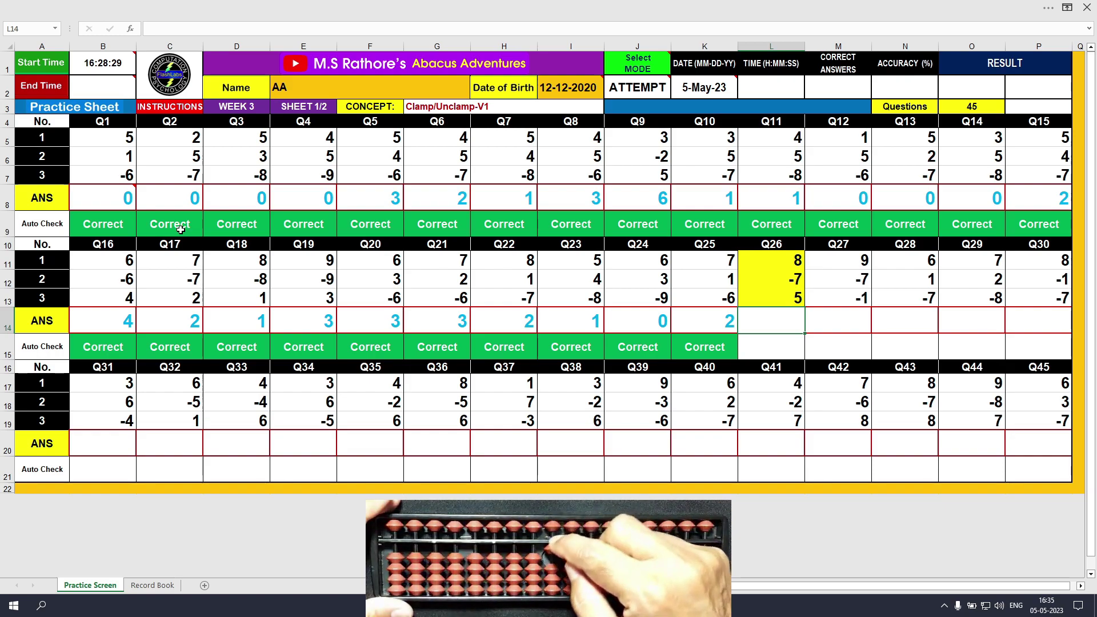
text(6)
key(Tab)
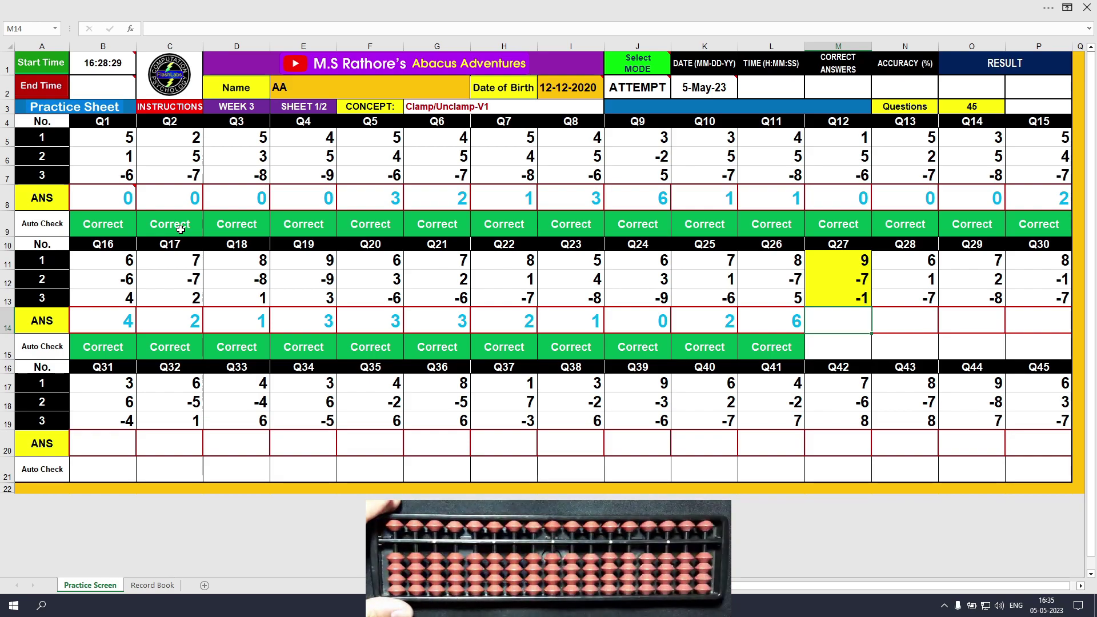
text(1)
key(Tab)
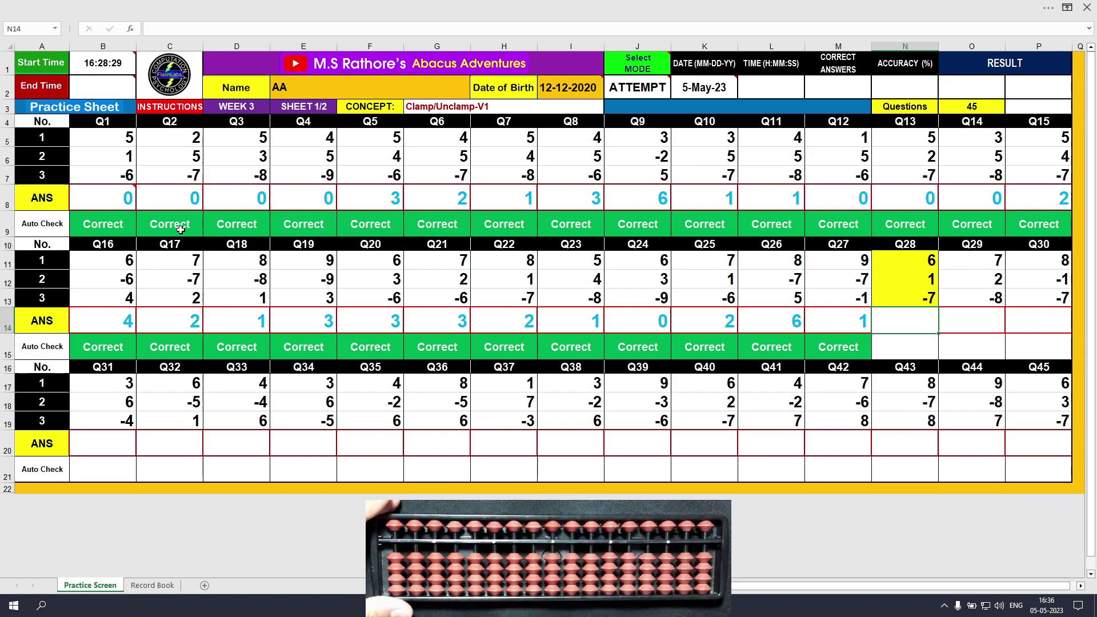
- Finish the second answer row with 0 for Q28, 1 for Q29 and 0 for Q30
text(0)
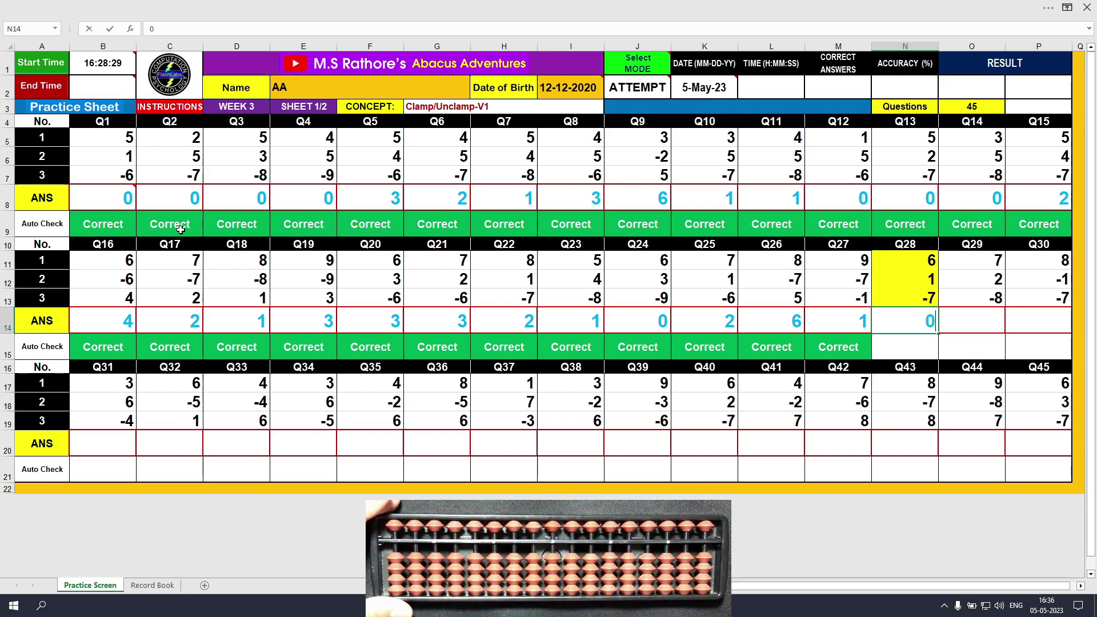
key(Tab)
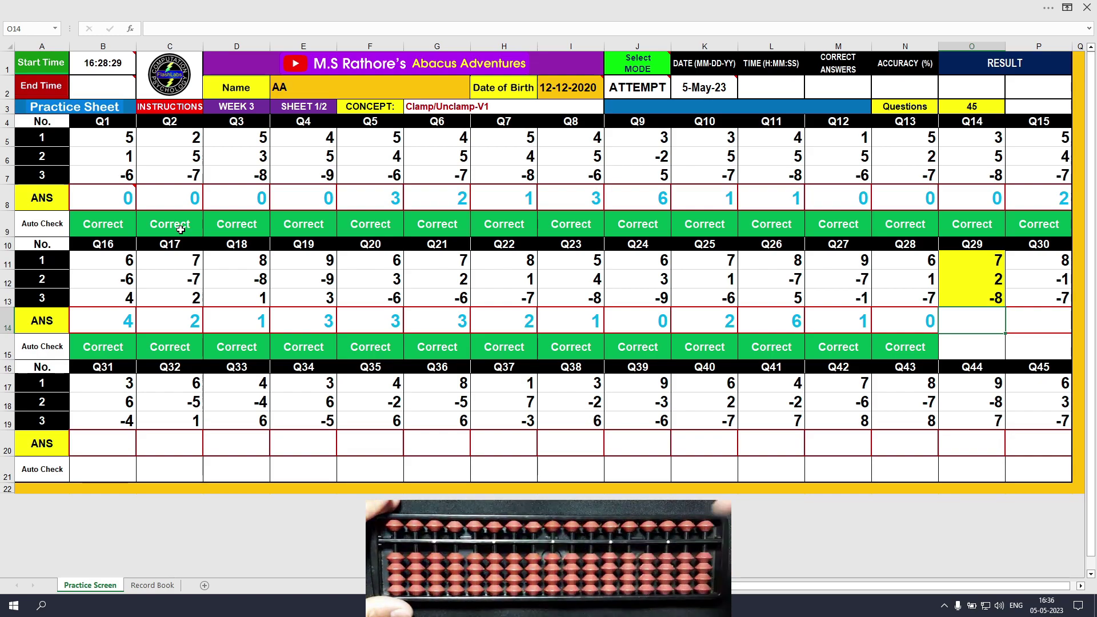
text(1)
key(Tab)
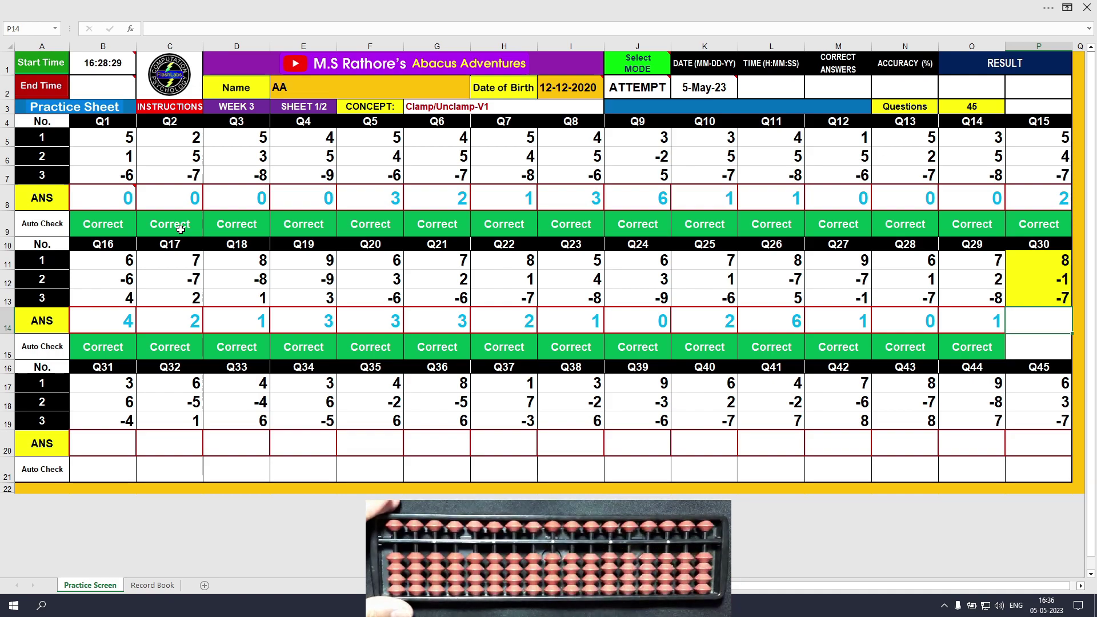
text(0)
key(Return)
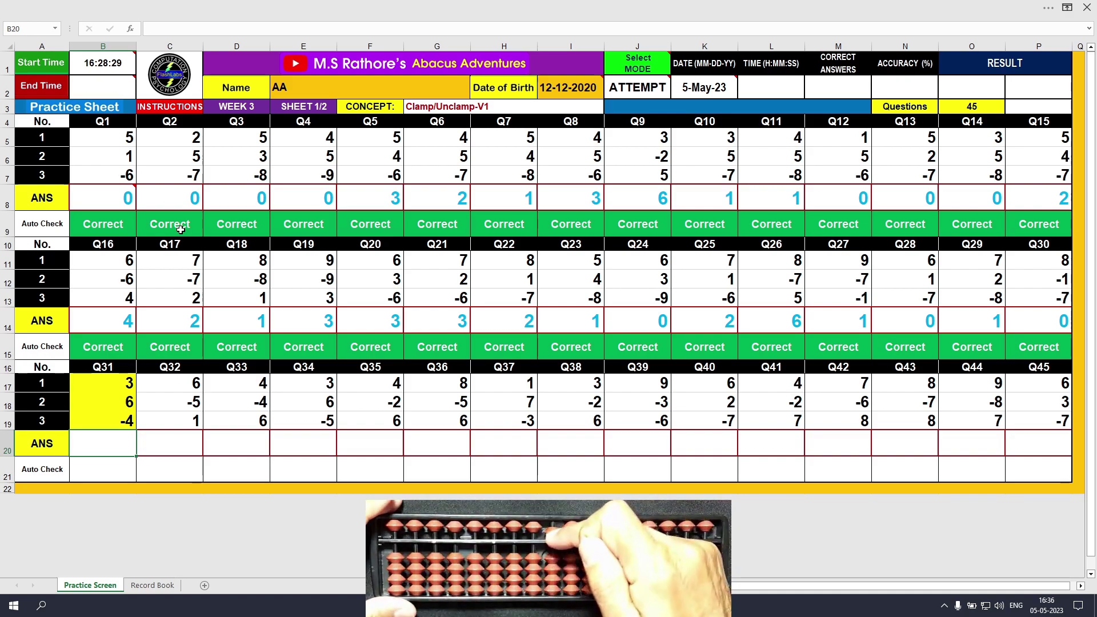
- Start the third answer row by entering 5, 2 and 6 for Q31, Q32 and Q33
text(5)
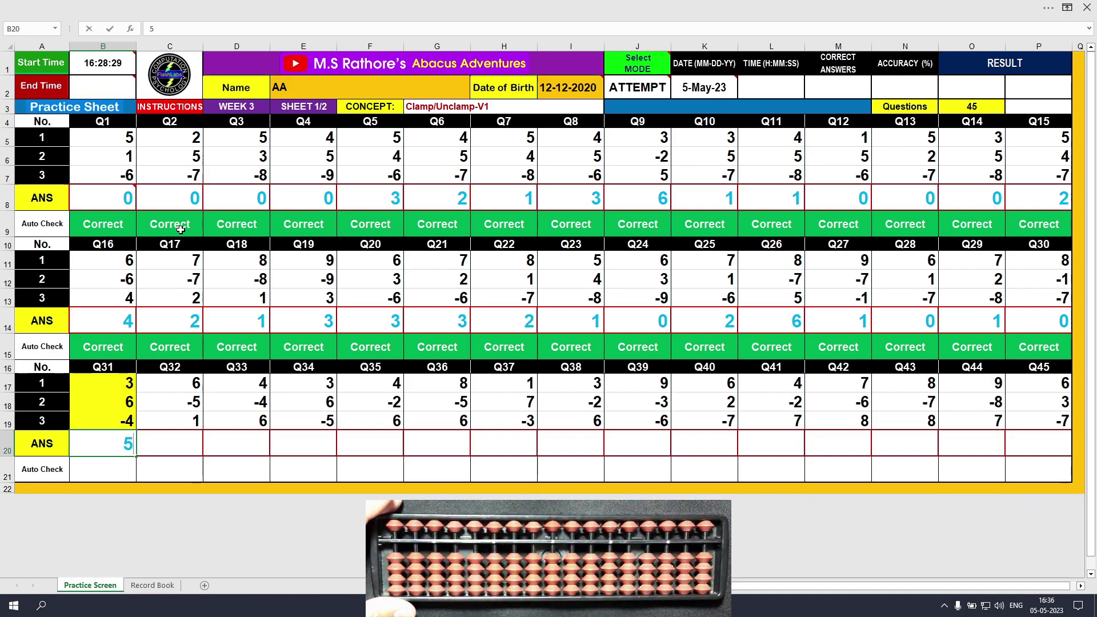
key(Tab)
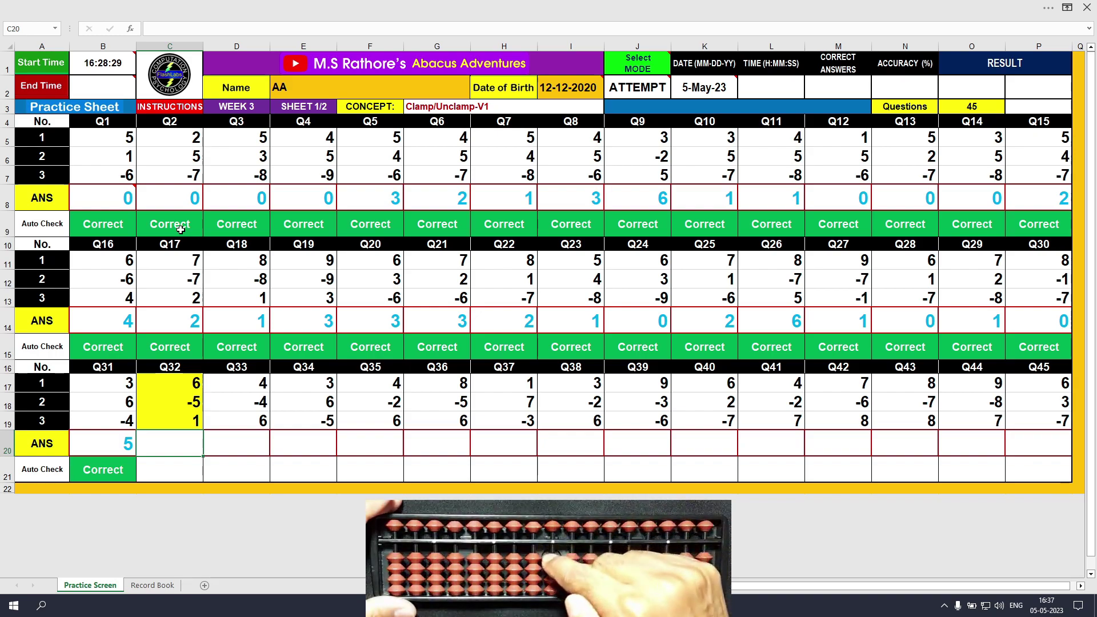
text(2)
key(Tab)
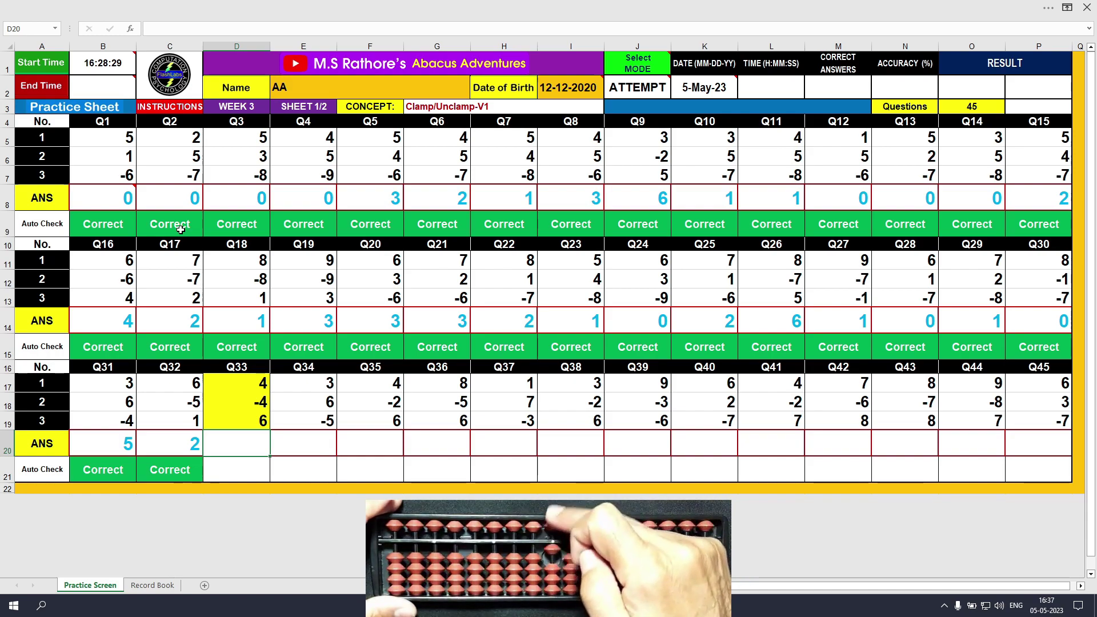
text(6)
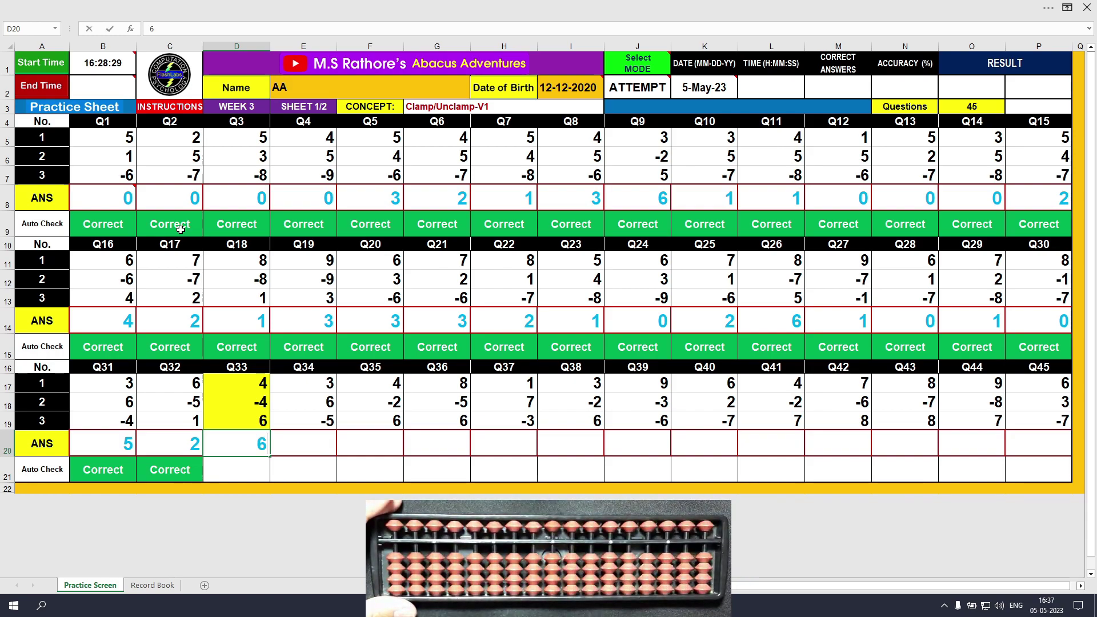
key(Tab)
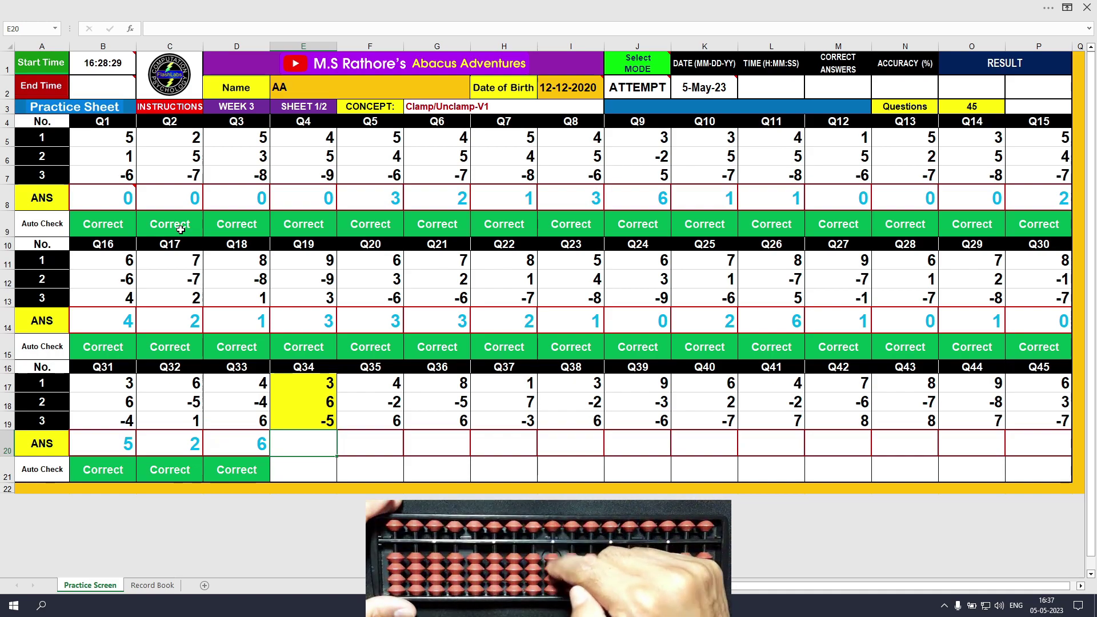
- Fill in the answers for Q34, Q35 and Q36 as 4, 8 and 9
text(4)
key(Tab)
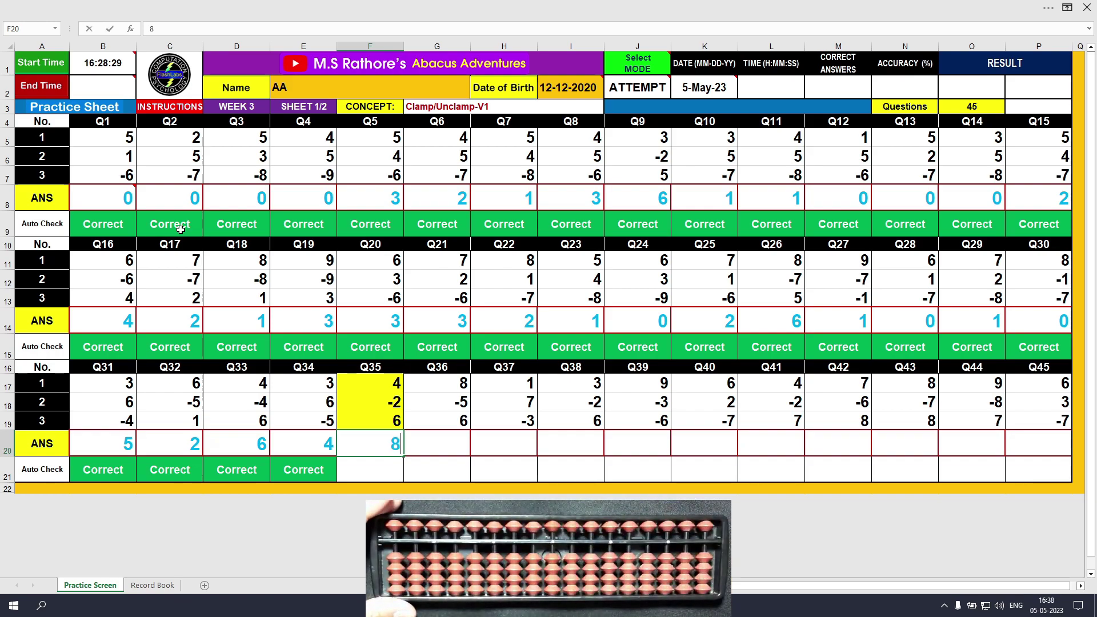
text(8)
key(Tab)
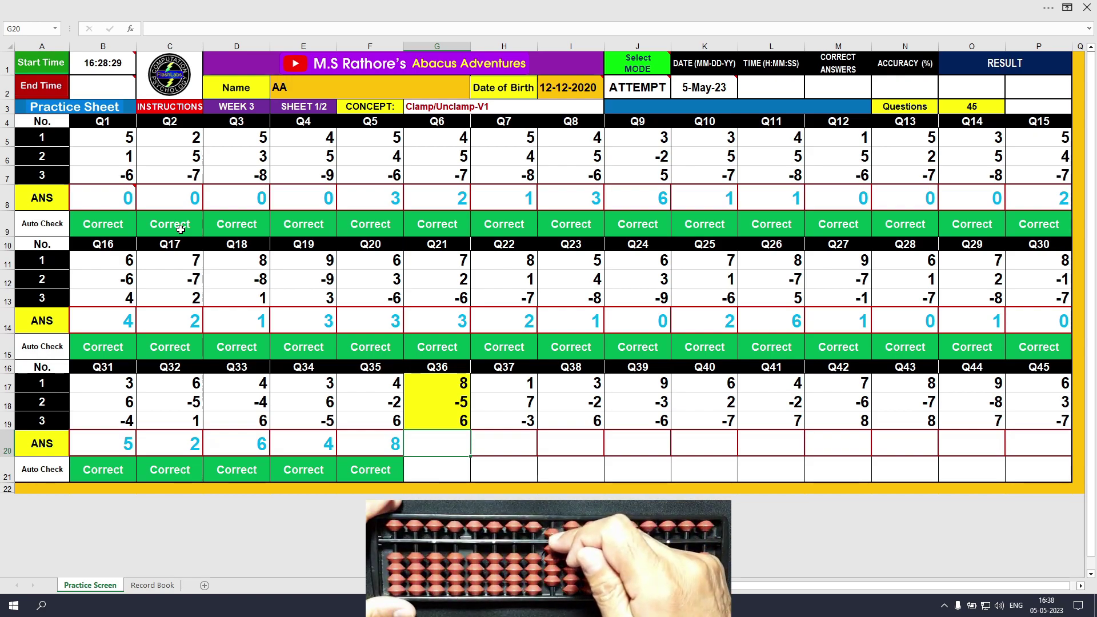
text(9)
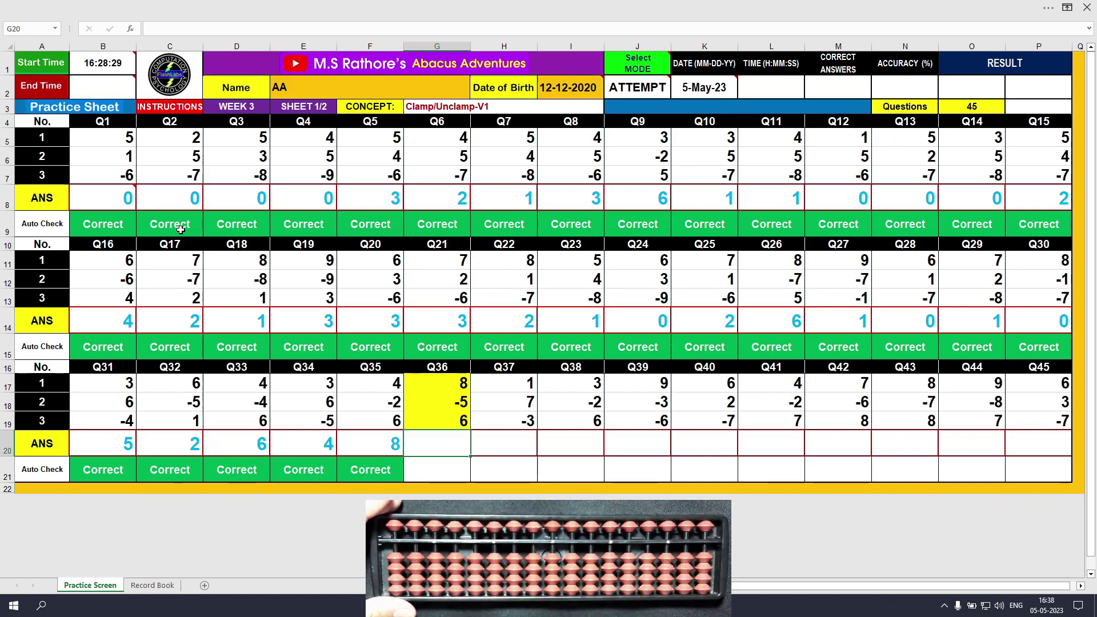
key(Tab)
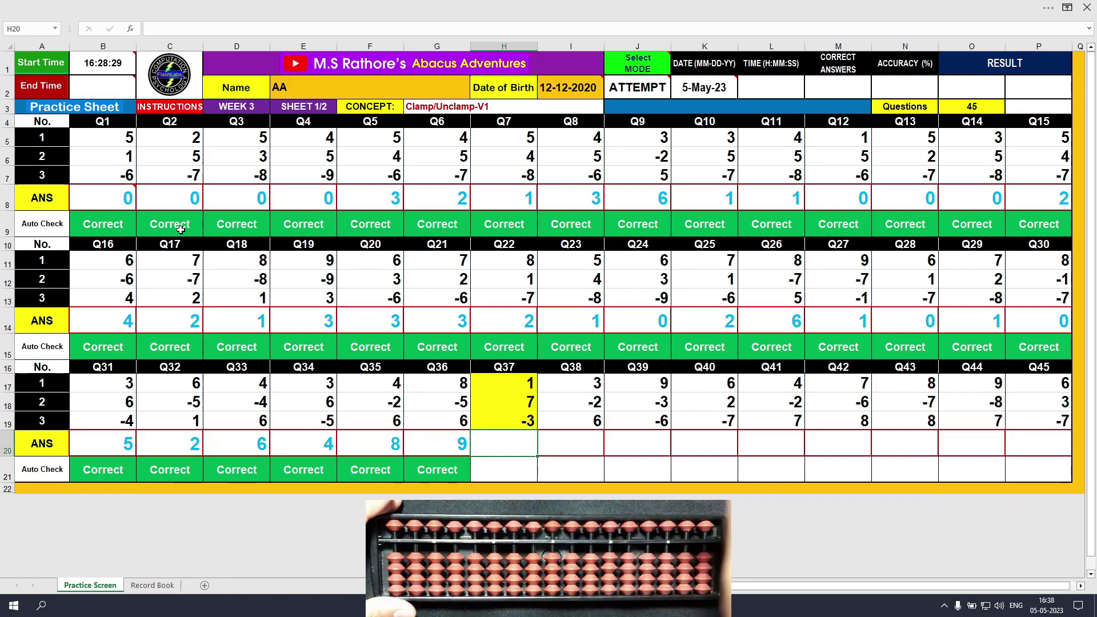
- Answer Q37 with 5, Q38 with 7 and Q39 with 0
text(5)
key(Tab)
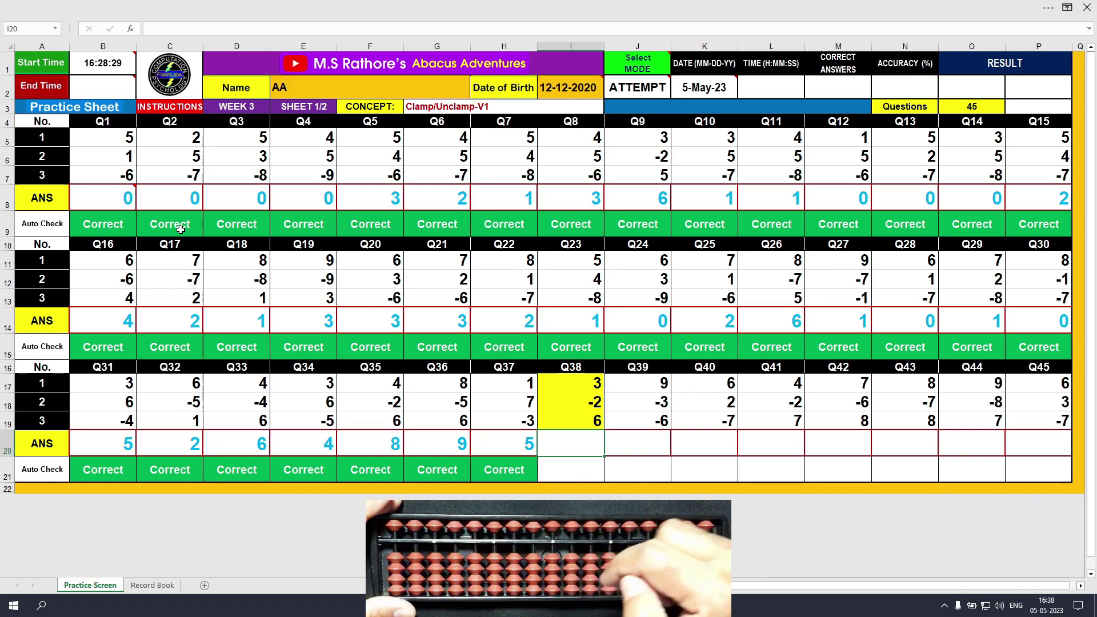
text(7)
key(Tab)
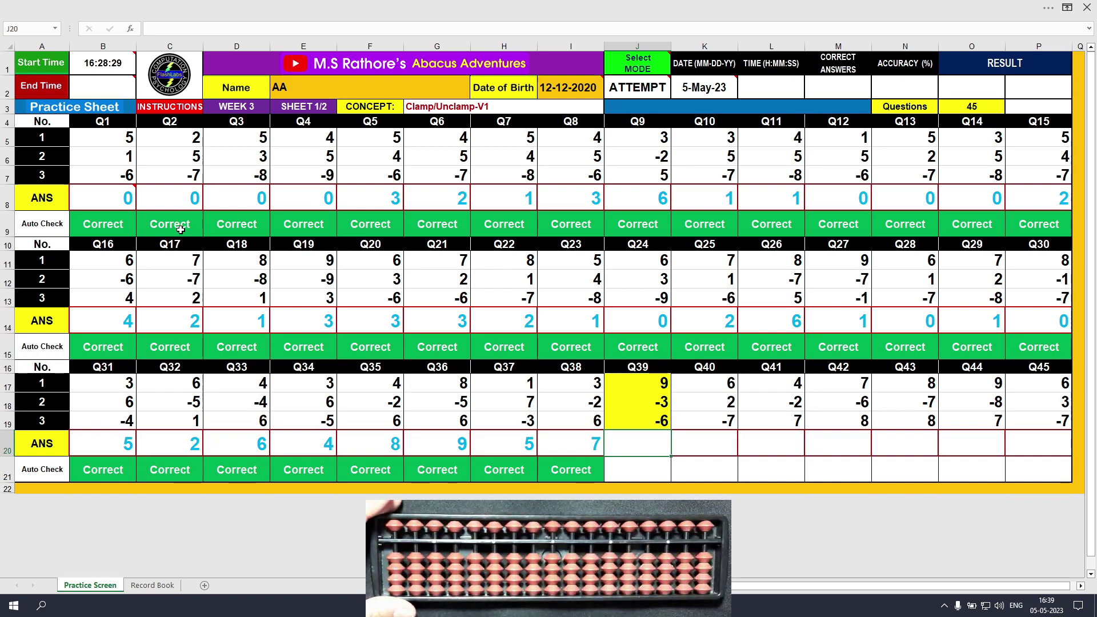
text(0)
key(Tab)
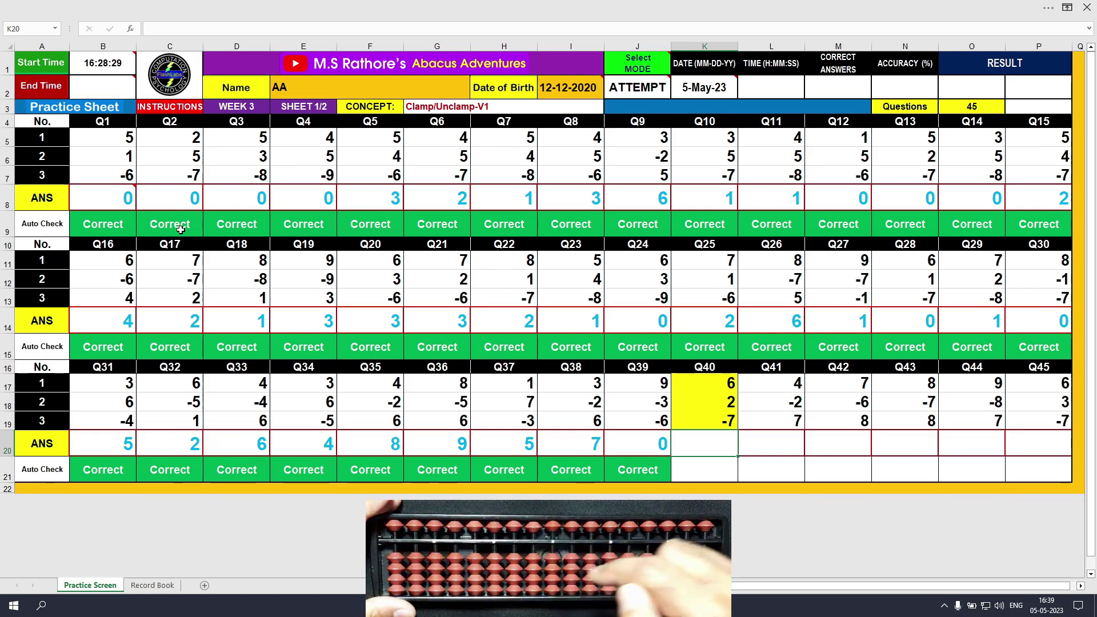
- Enter 1 as the answer to Q40 and 9 as the answer to both Q41 and Q42
text(1)
key(Tab)
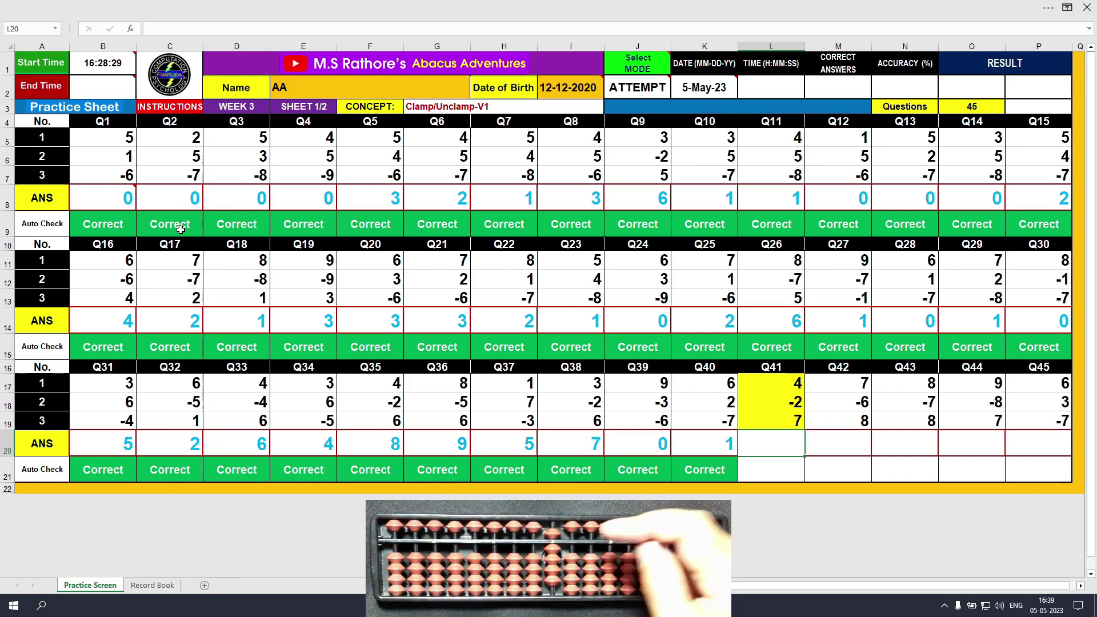
text(9)
key(Tab)
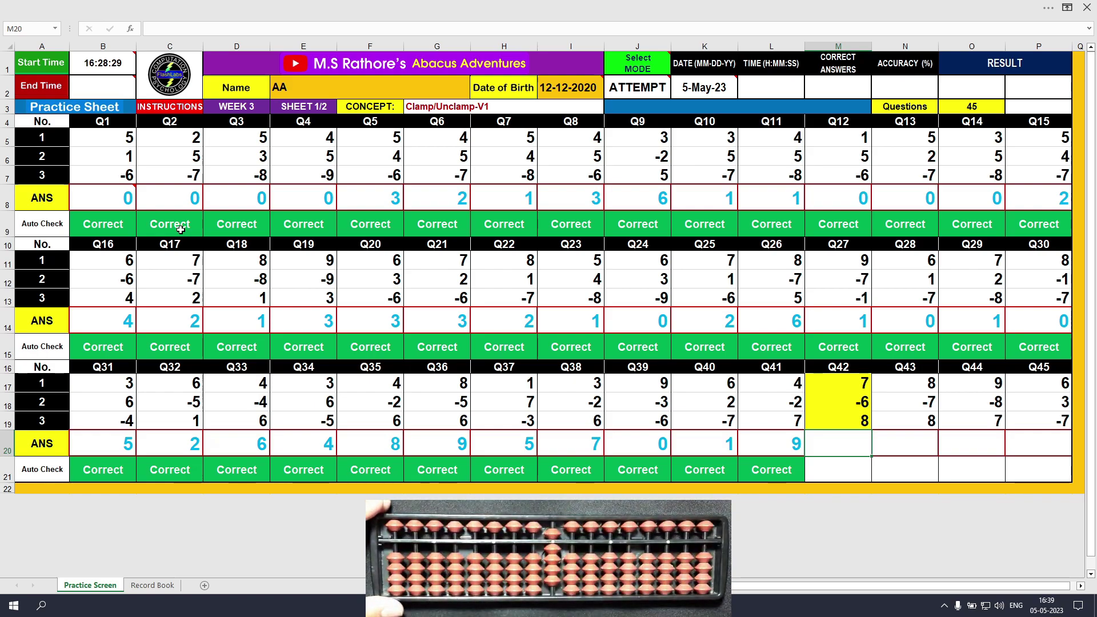
text(9)
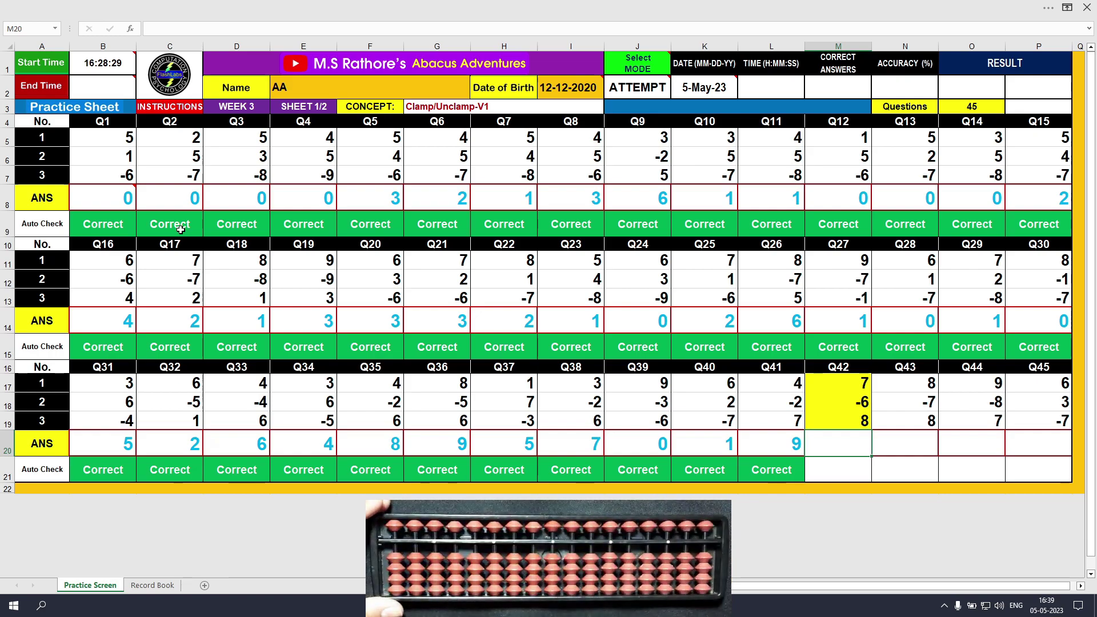
key(Tab)
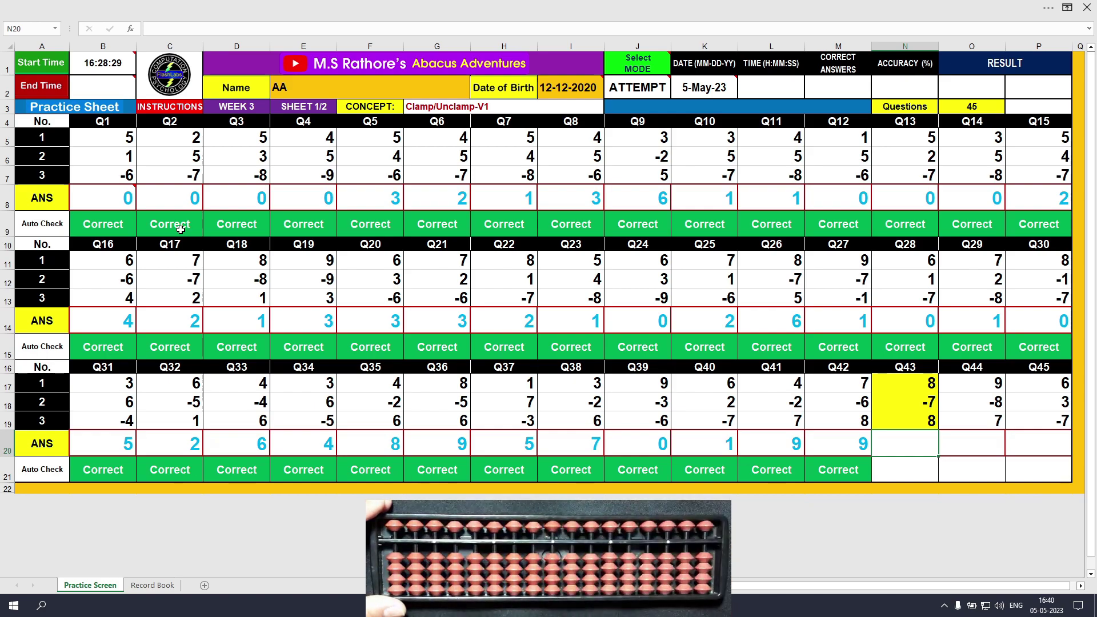
- Complete the practice sheet by entering 9 for Q43, 8 for Q44 and 2 for Q45
text(9)
key(Tab)
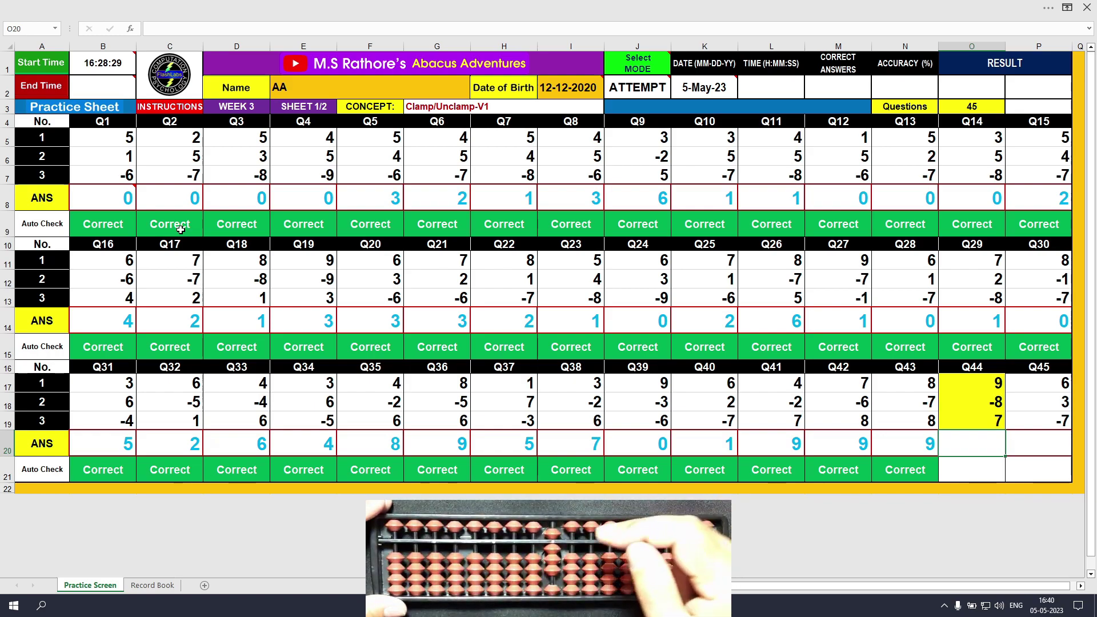
text(8)
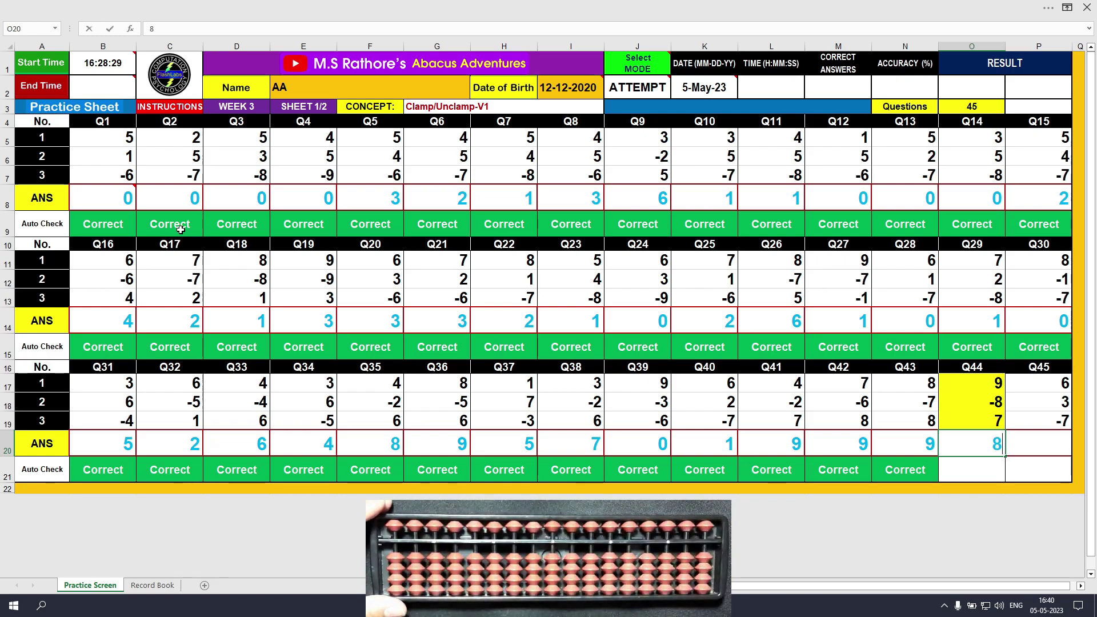
key(Tab)
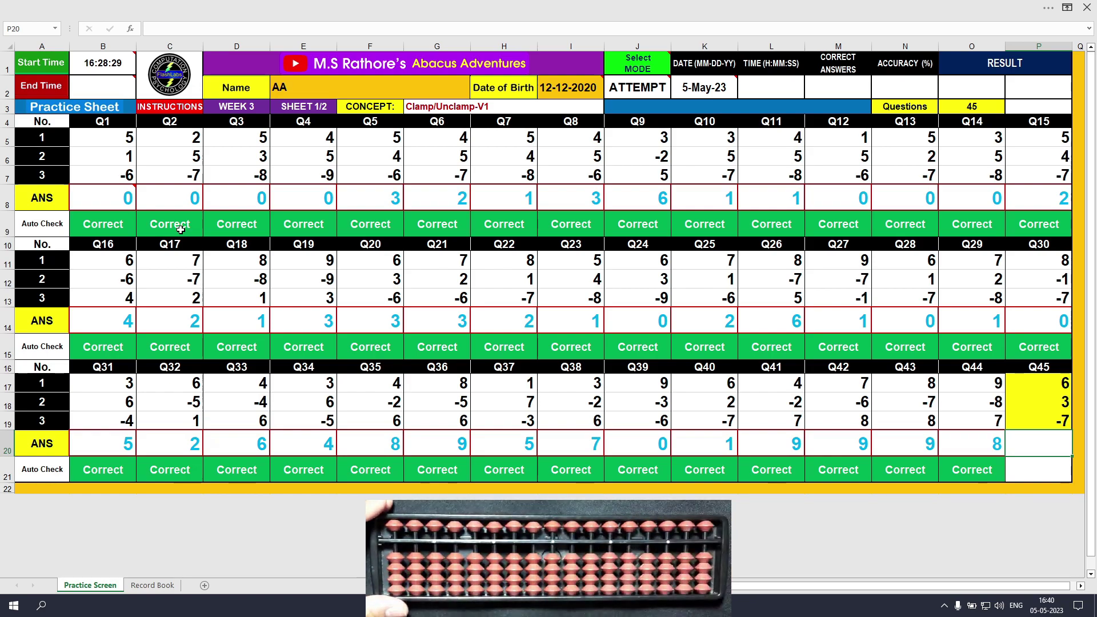
key(Return)
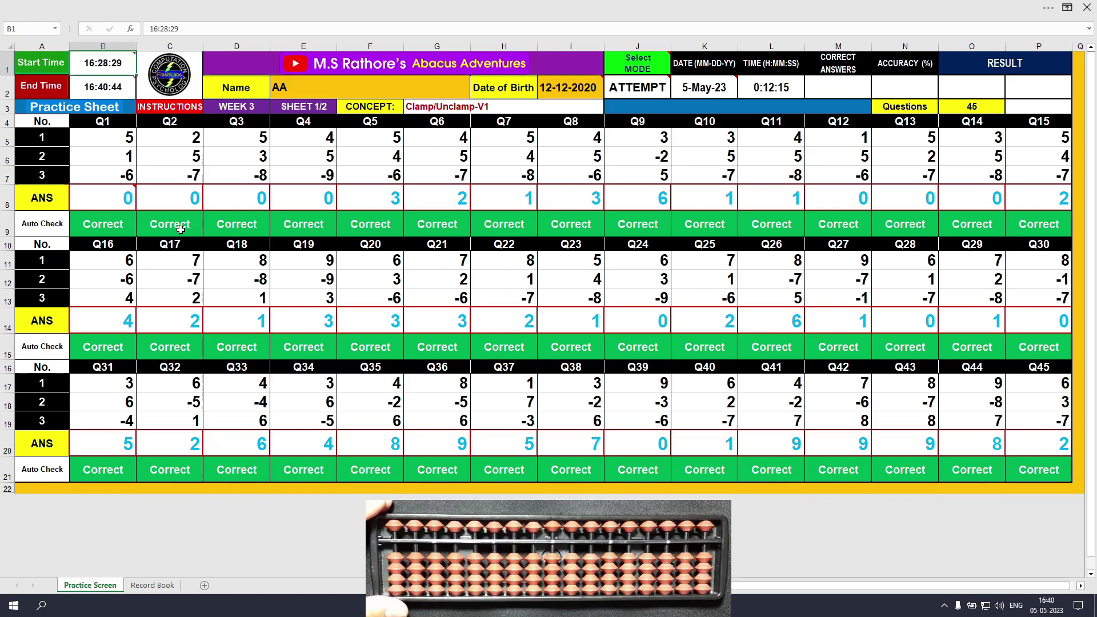